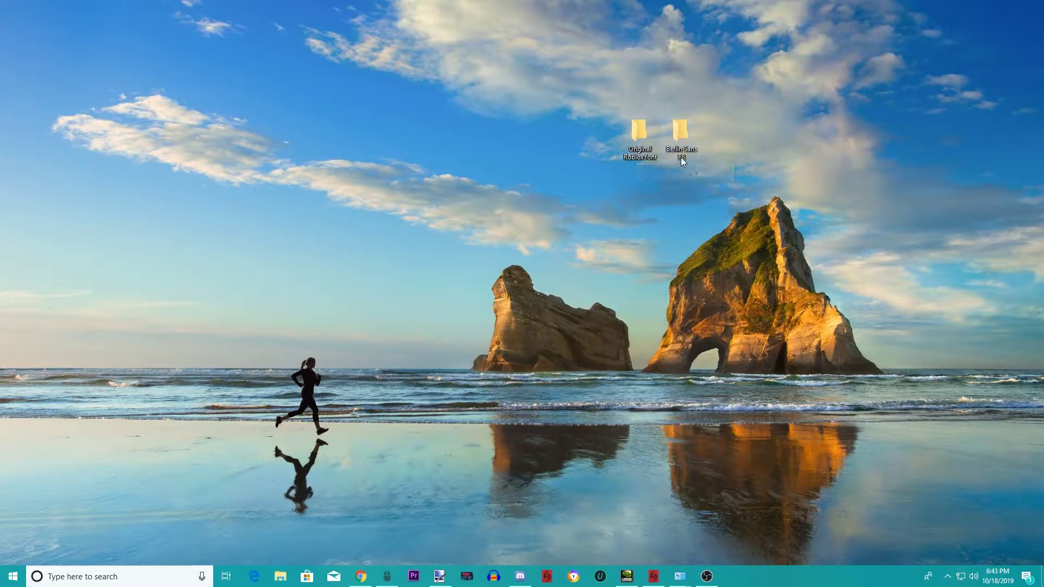
- Open the %appdata% folder from a system search and go up to its parent AppData folder
mouse_move(680, 156)
key(super)
text(%appdata%)
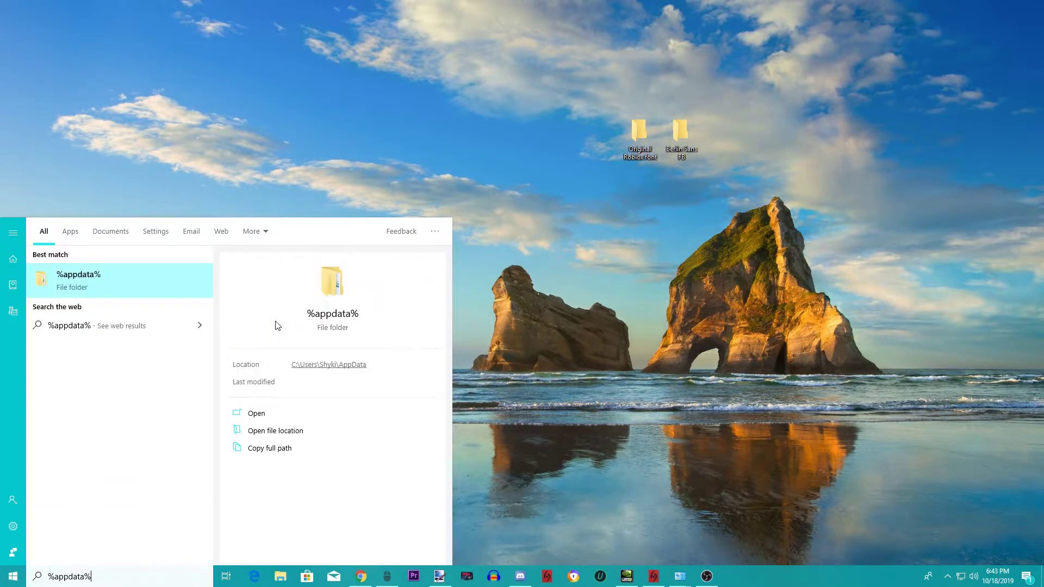
key(Return)
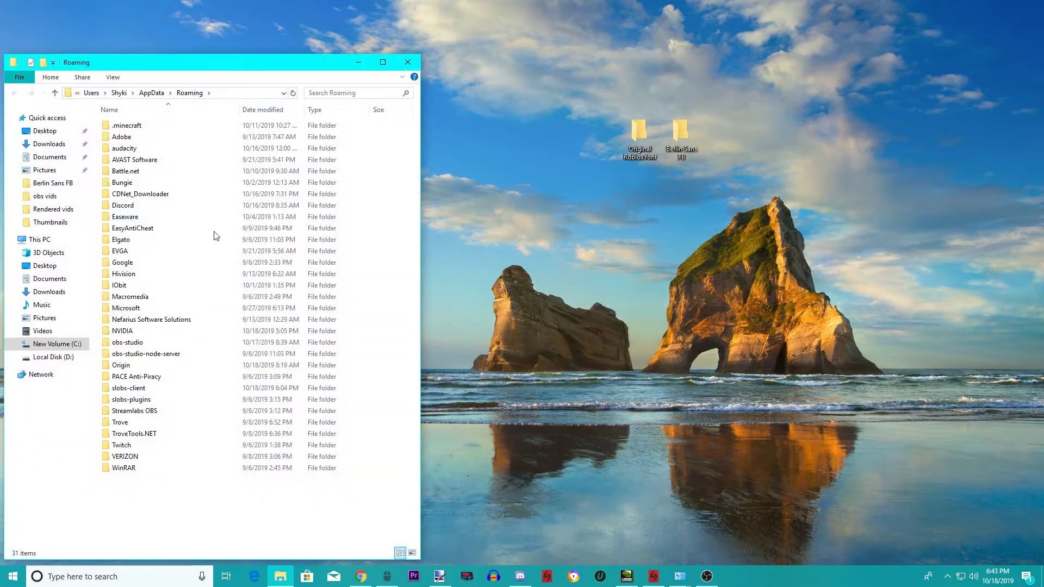
drag(235, 67, 285, 57)
click(202, 82)
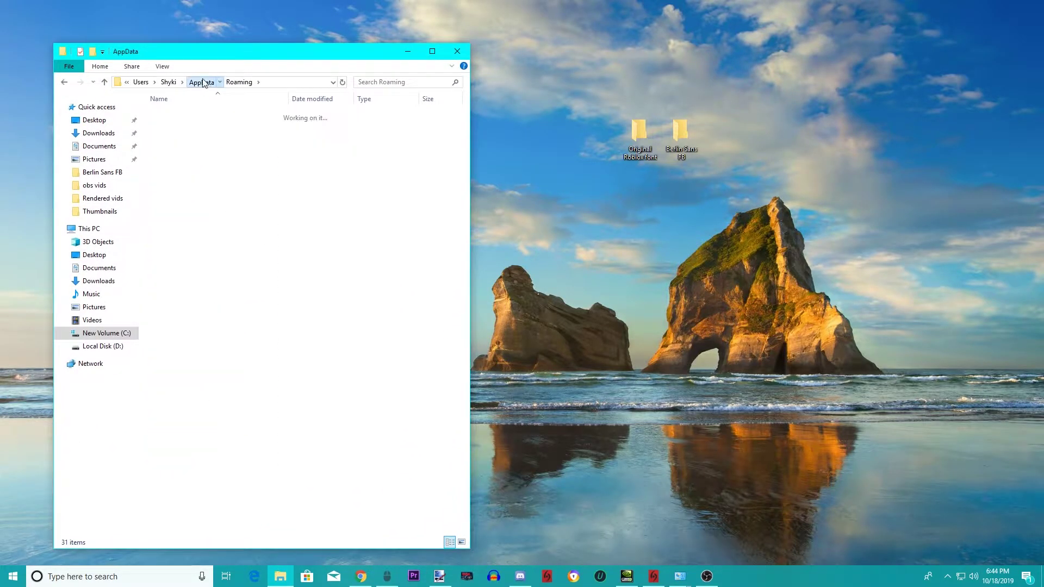
- Go to Local, Roblox, Versions, version-8a3a5a93945b4365 and open its content folder
double_click(170, 115)
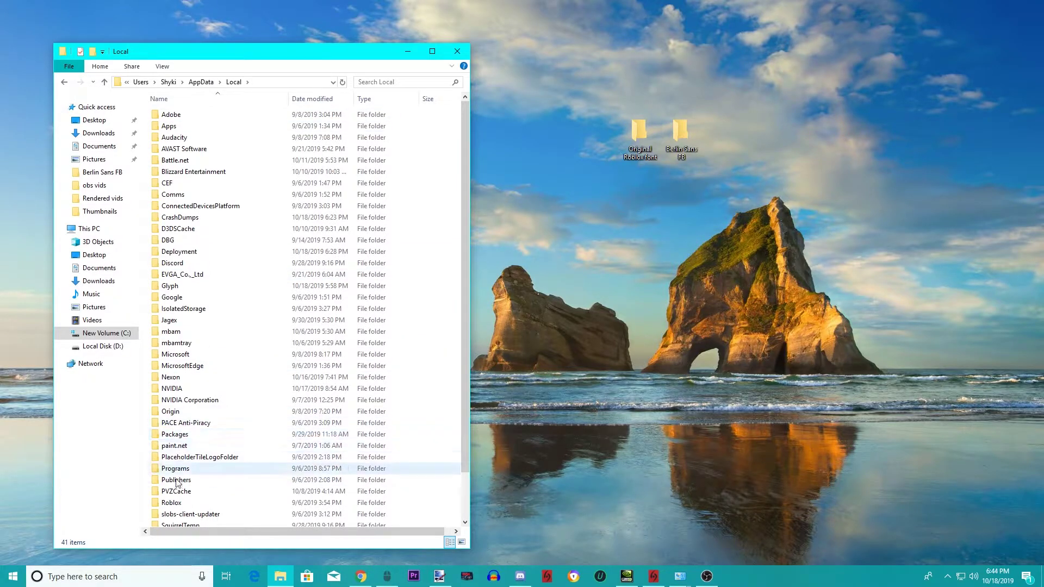
double_click(181, 506)
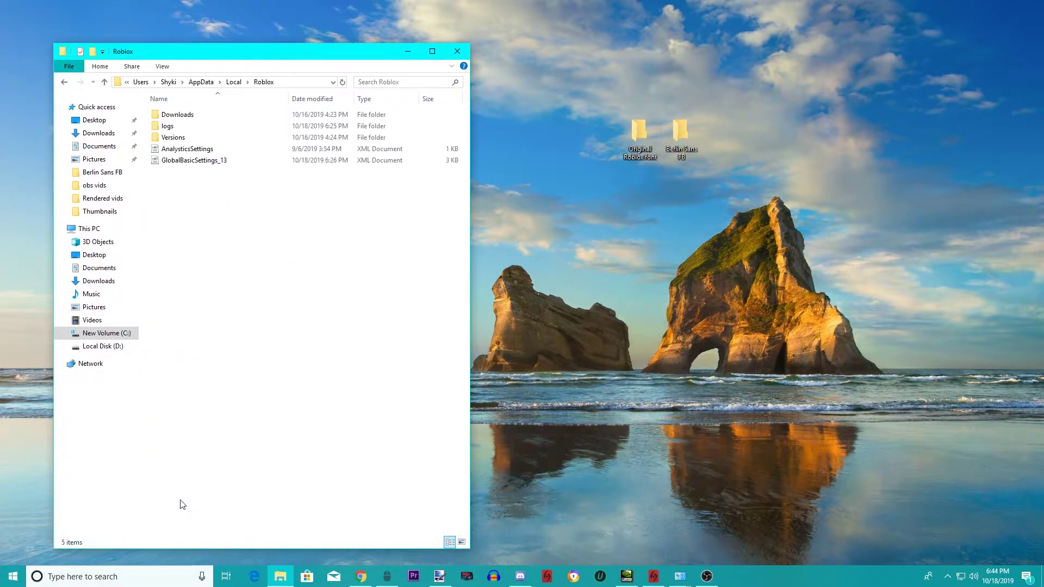
double_click(185, 136)
double_click(184, 115)
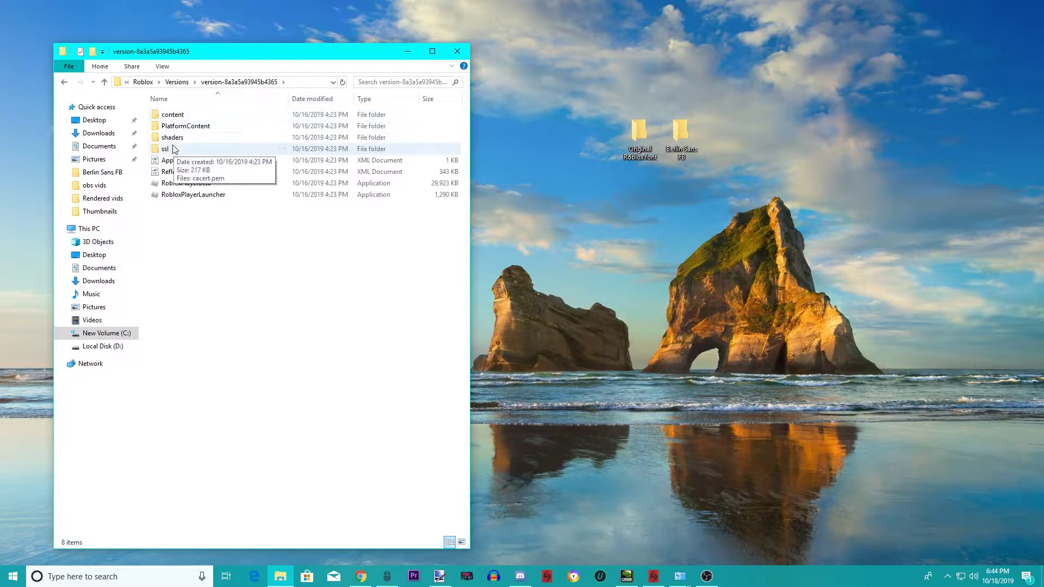
double_click(178, 116)
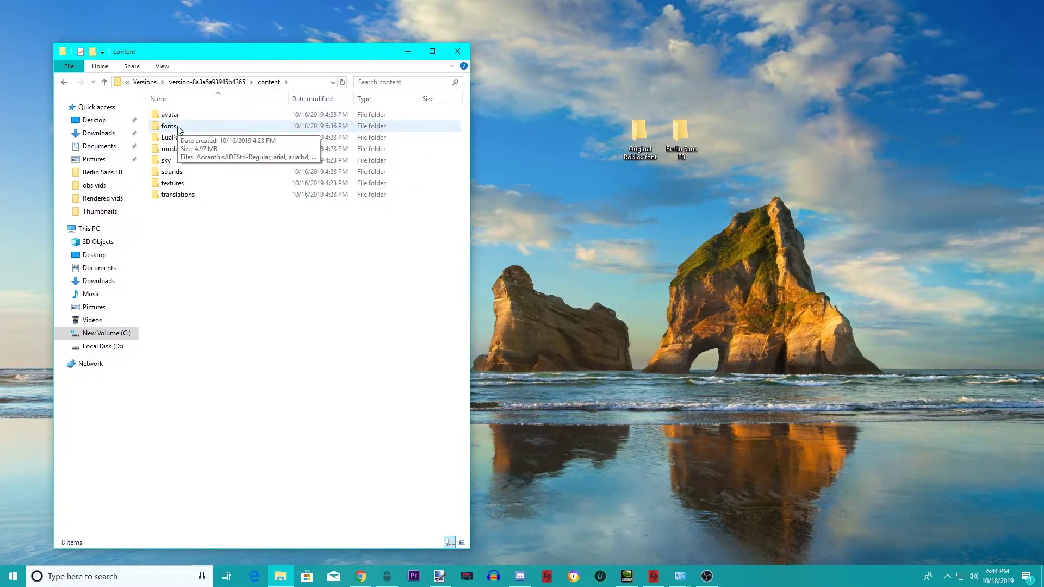
- Open the fonts folder inside the Roblox content folder
right_click(178, 127)
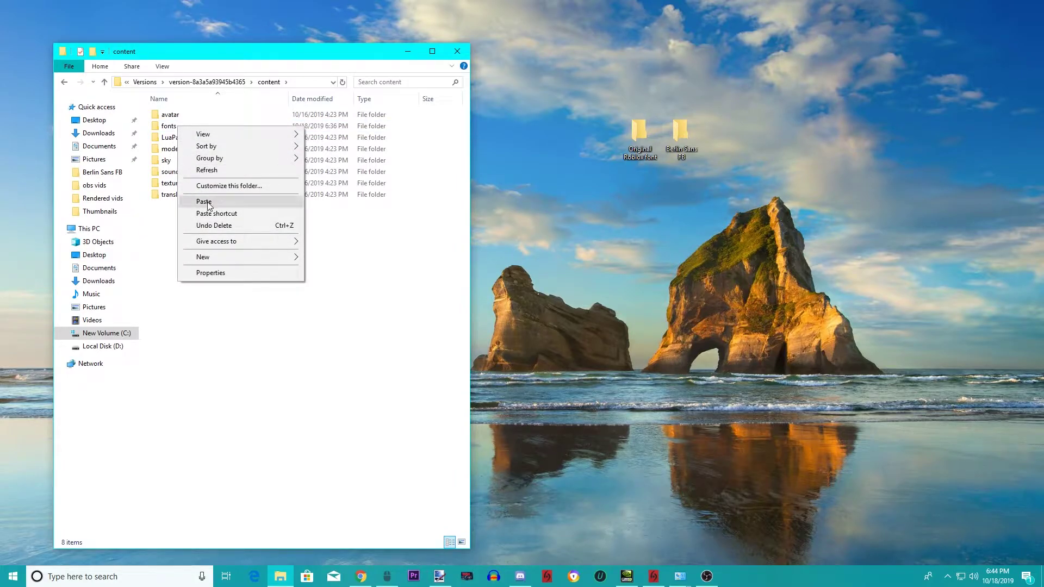
right_click(169, 127)
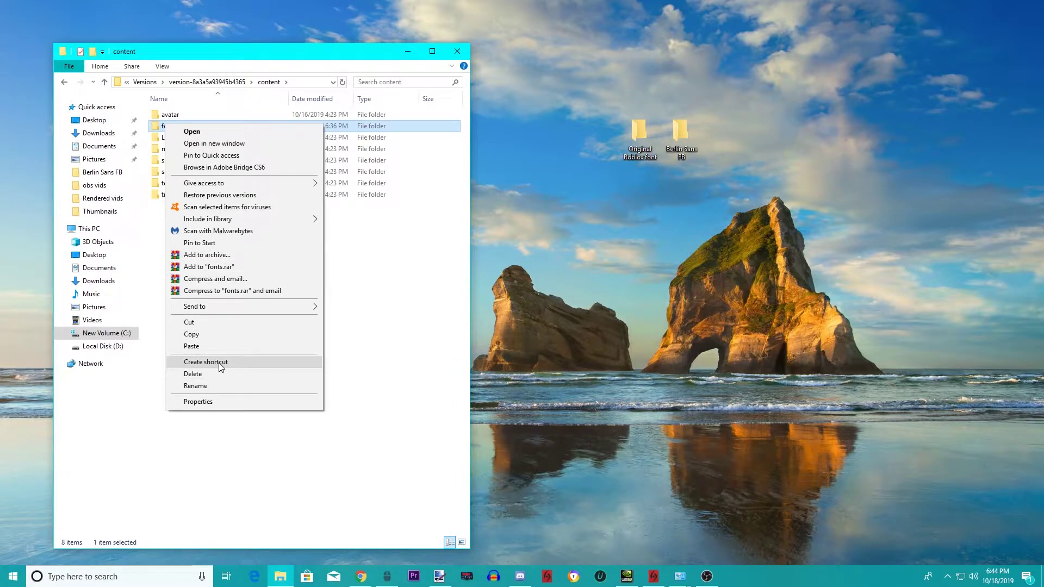
click(236, 49)
drag(236, 49, 256, 45)
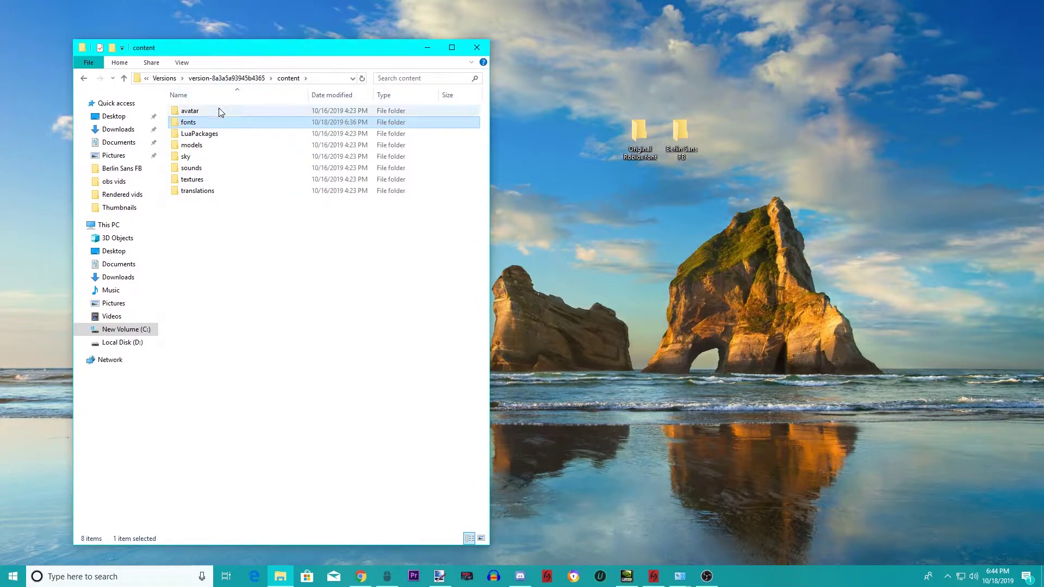
double_click(215, 122)
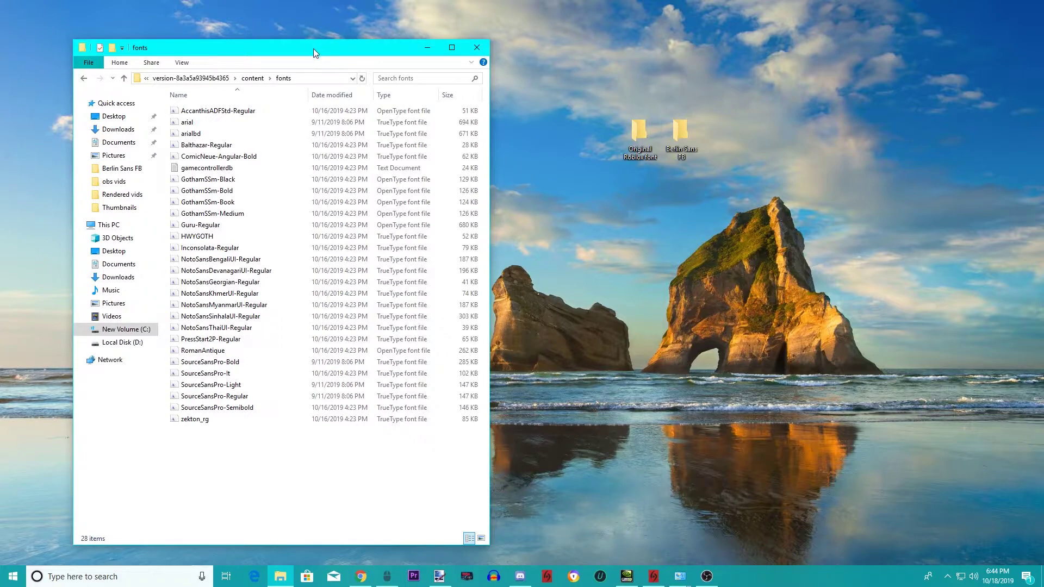
- Move arial, arialbd, SourceSansPro-Bold, SourceSansPro-Light and SourceSansPro-Regular from fonts into the Original Roblox font folder on the desktop
click(196, 124)
ctrl+click(199, 136)
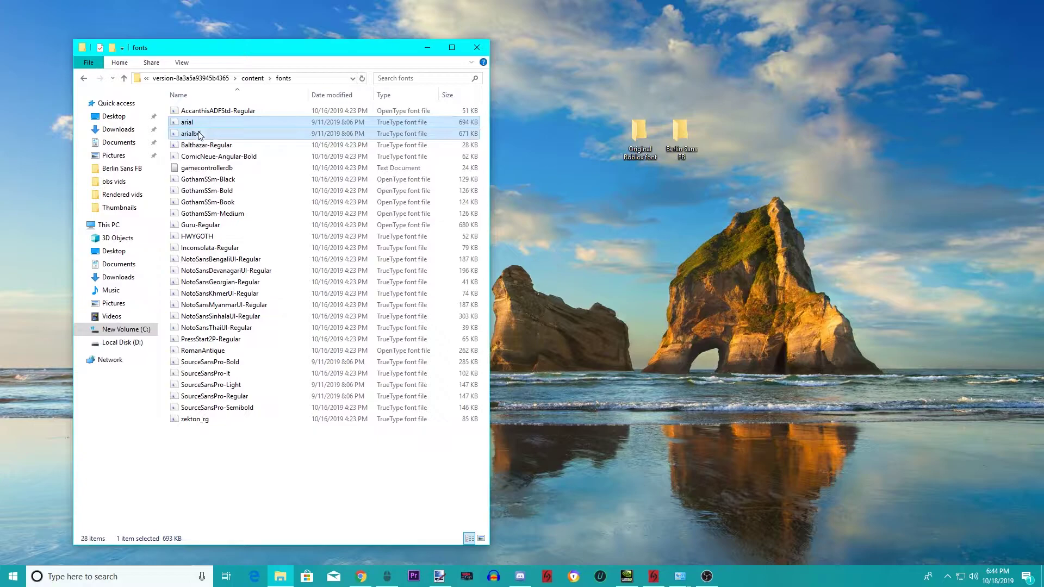
ctrl+click(227, 362)
ctrl+click(227, 386)
ctrl+click(223, 399)
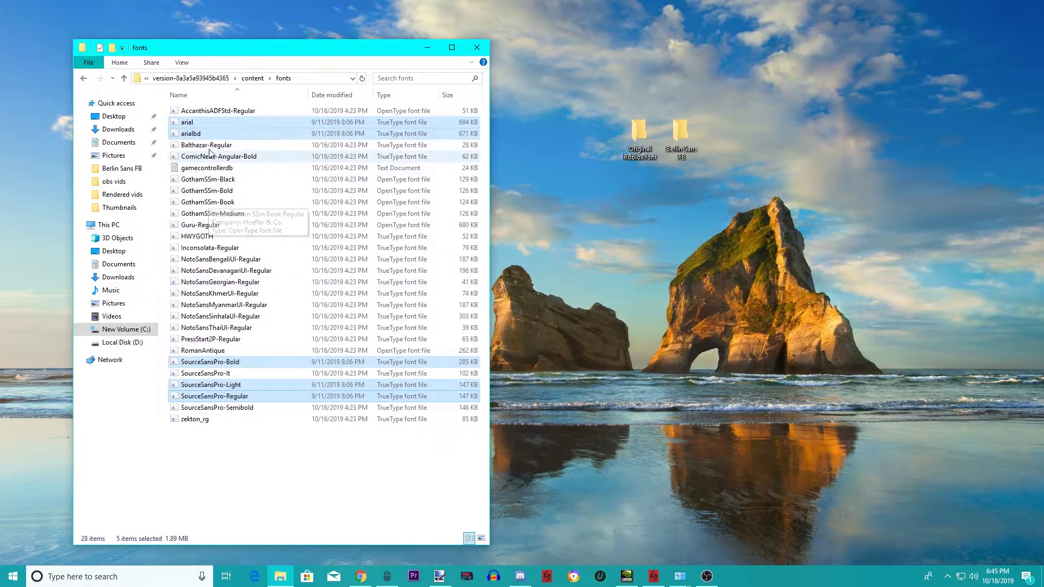
drag(211, 125, 638, 145)
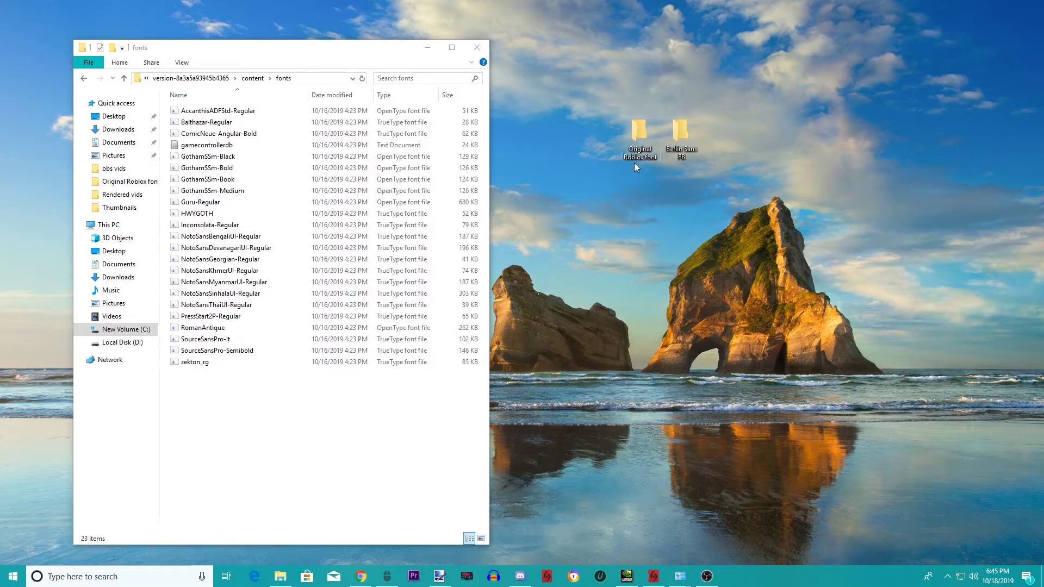
- Check the contents of the Original Roblox font folder and clear both folder windows from the desktop
double_click(651, 158)
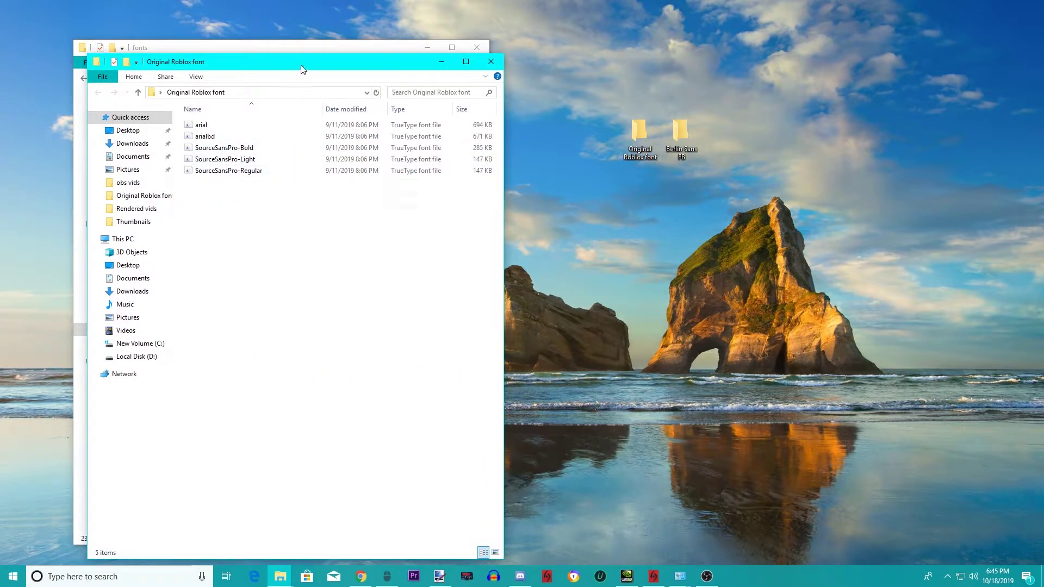
drag(303, 68, 336, 66)
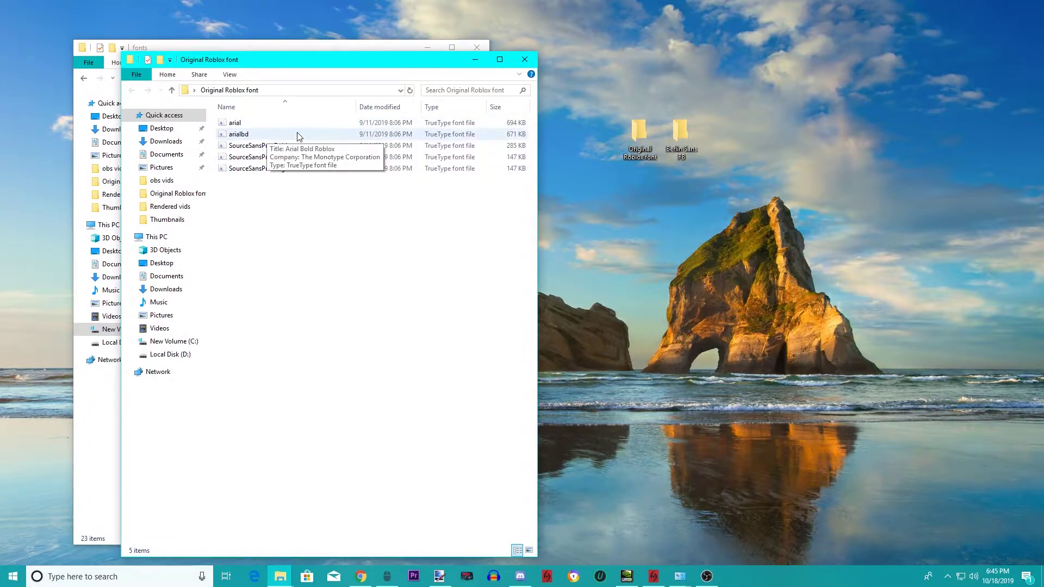
click(481, 55)
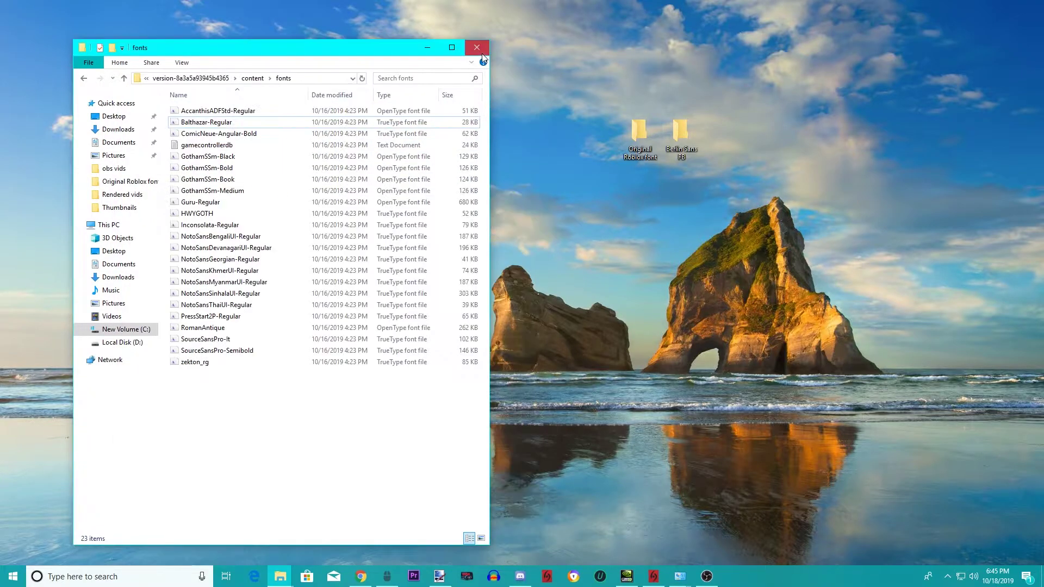
click(433, 50)
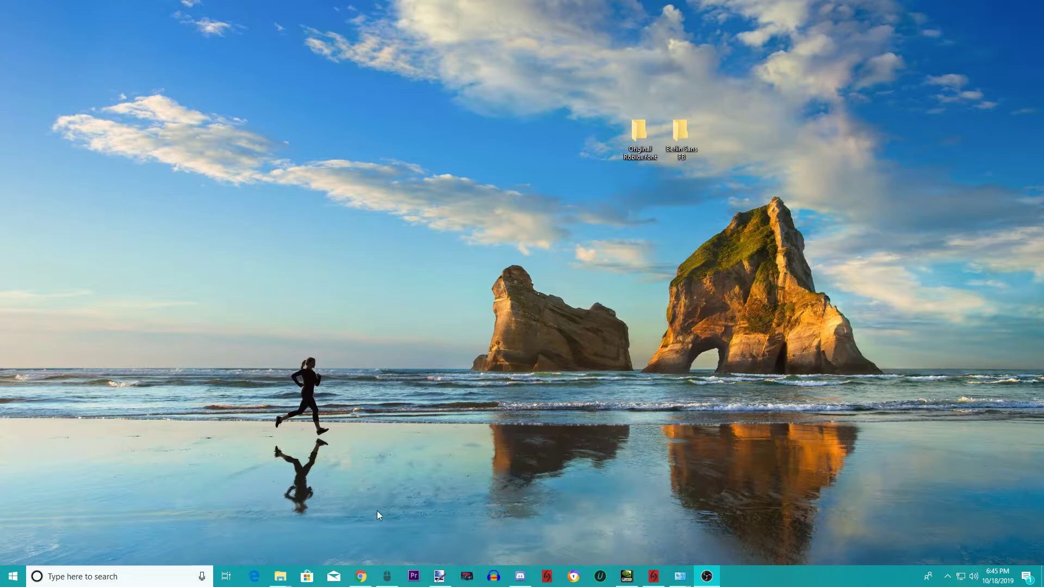
- Switch to Chrome, download the Berlin Sans FB Regular font from dafontfree.net, and show berlin-sans-fb.zip in its folder with the browser minimized
click(361, 576)
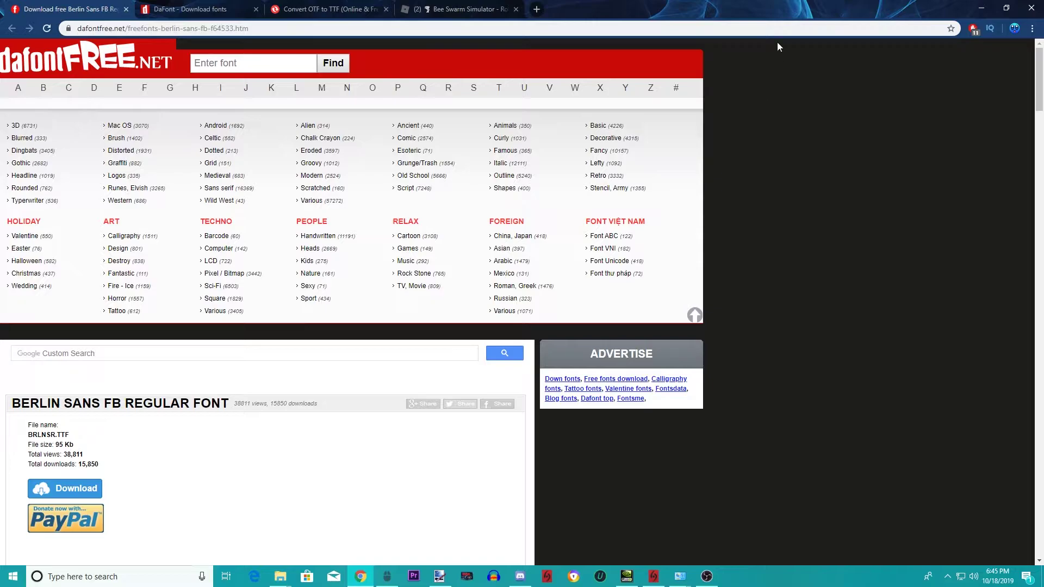
scroll(318, 120, down, 1)
click(77, 437)
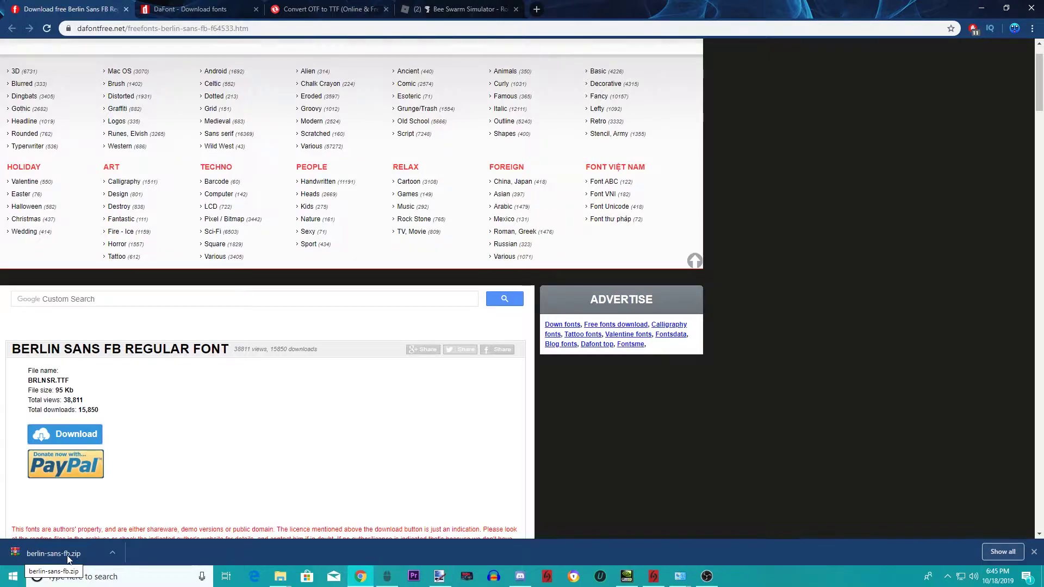
click(111, 554)
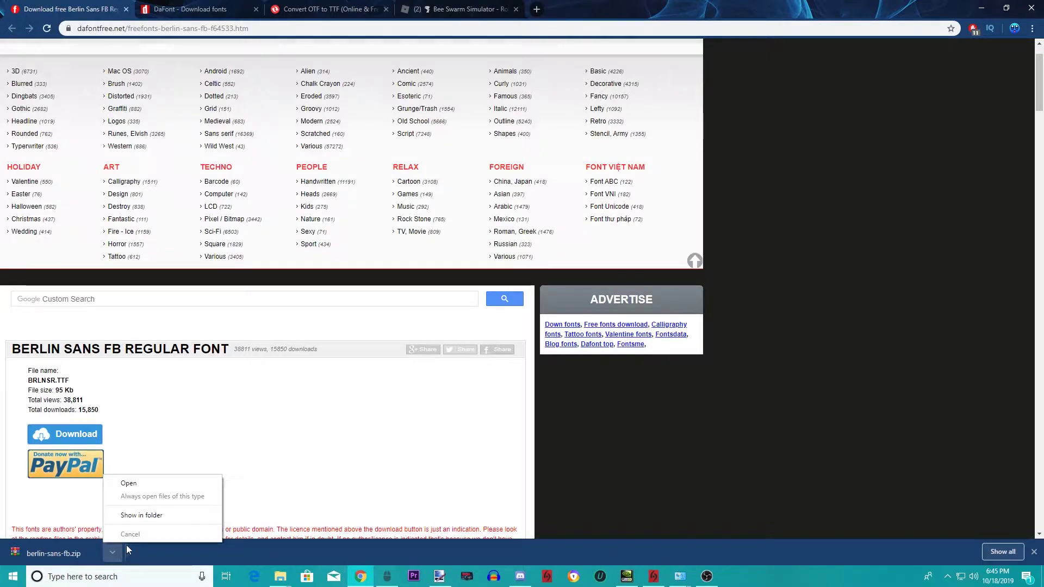
click(139, 520)
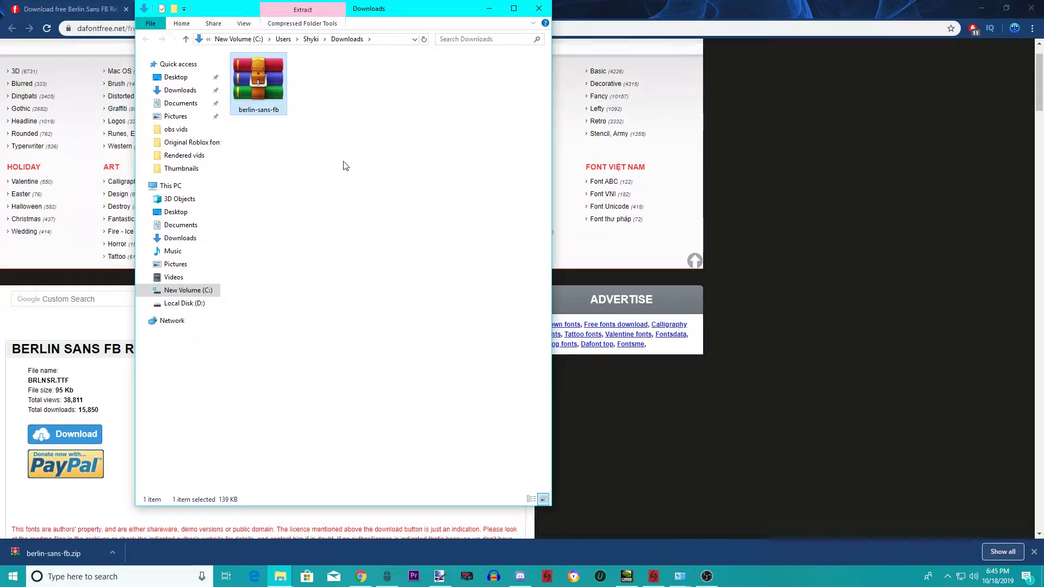
click(981, 8)
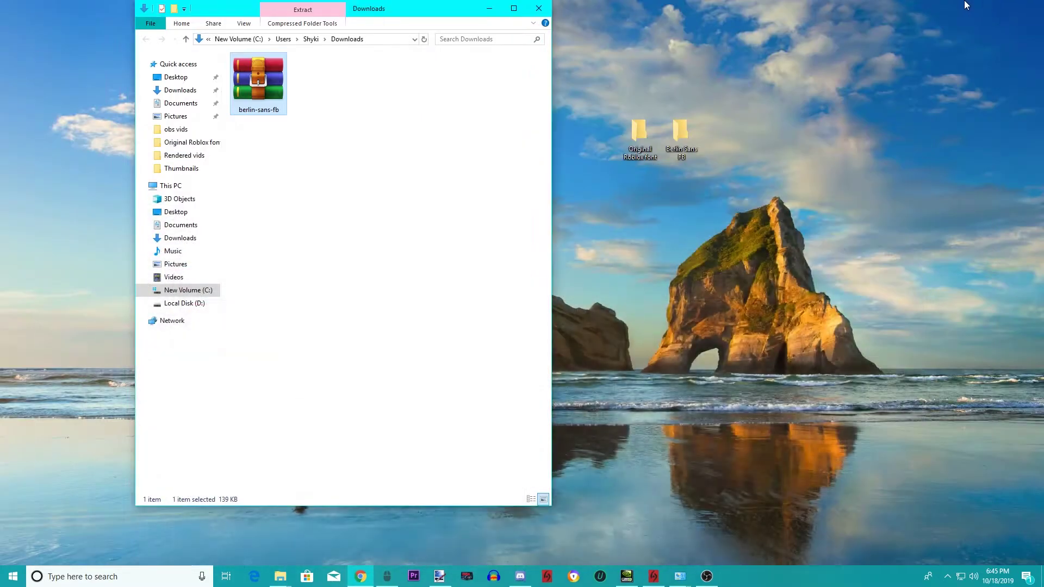
- Open the berlin-sans-fb archive and extract BRLNSR.TTF into the Berlin Sans FB folder on the desktop
double_click(277, 76)
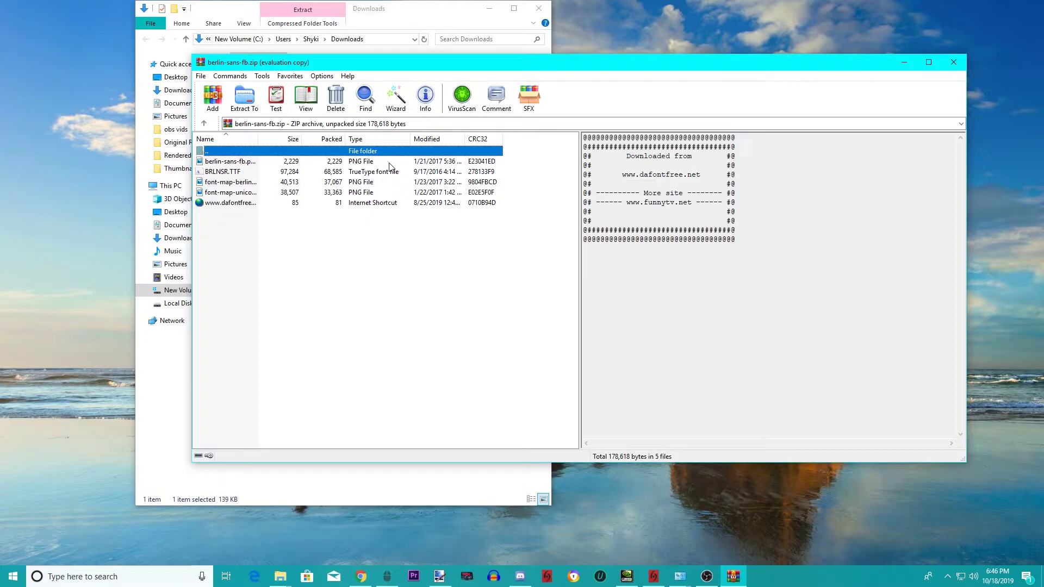
drag(485, 61, 414, 205)
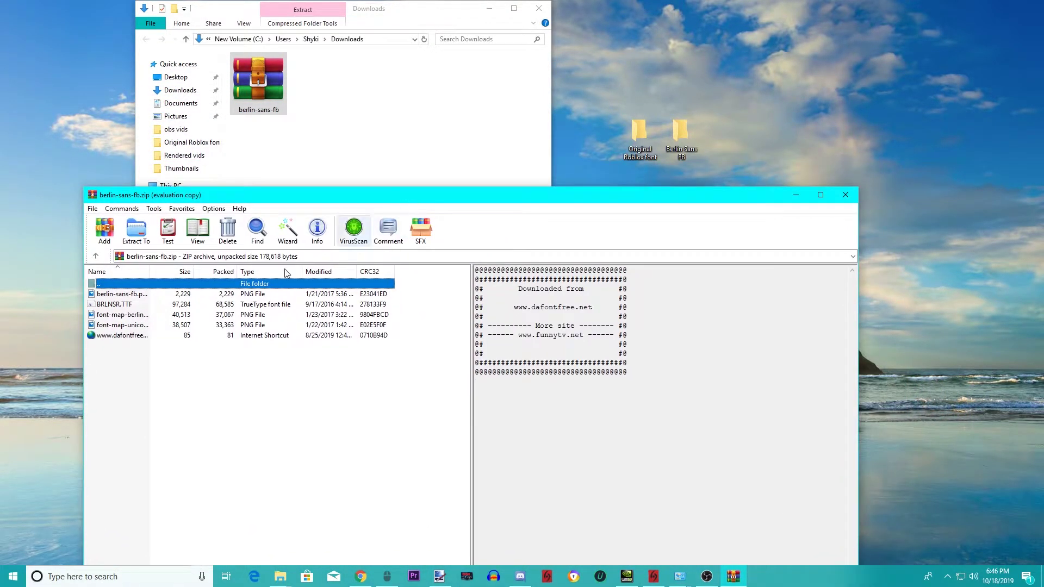
drag(107, 308, 692, 152)
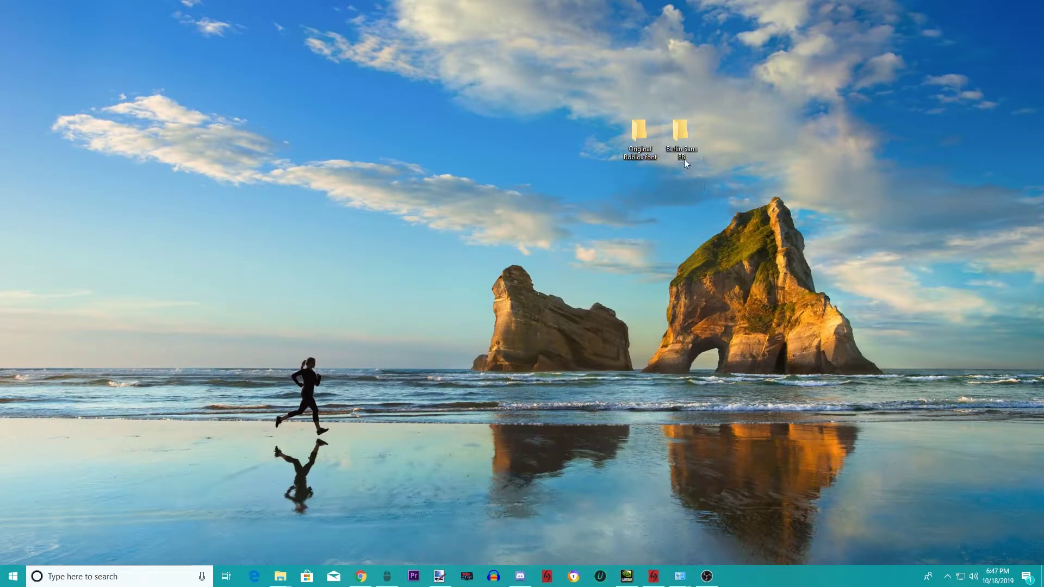
- Open the Original Roblox font and Berlin Sans FB desktop folders and arrange their windows side by side
mouse_move(681, 150)
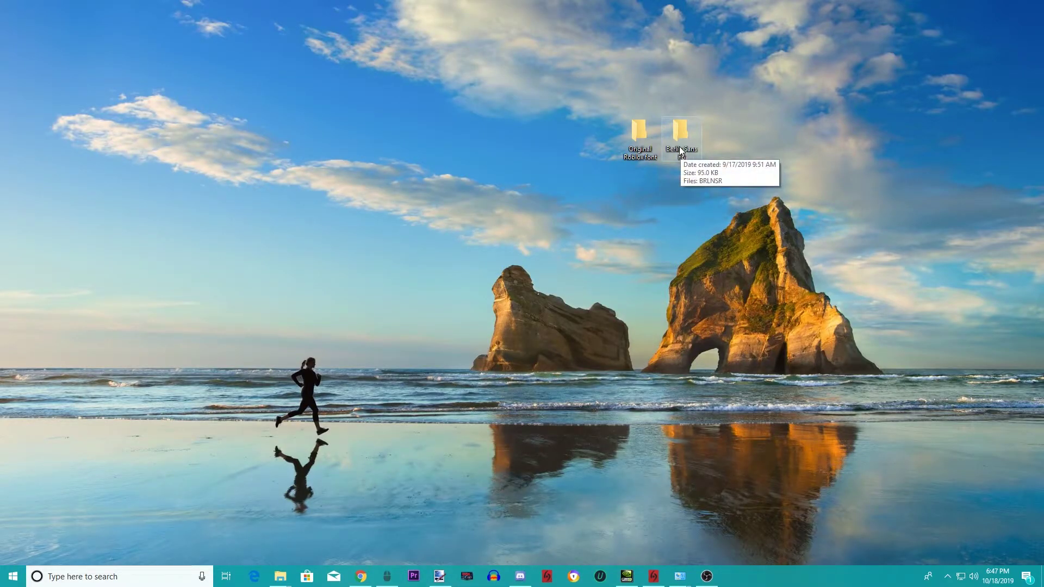
double_click(640, 130)
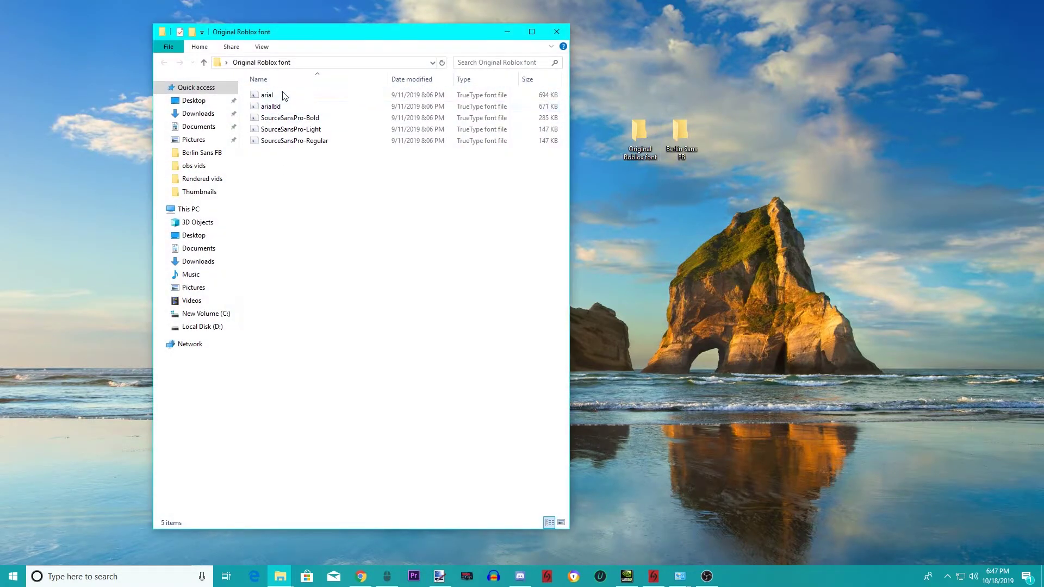
double_click(668, 139)
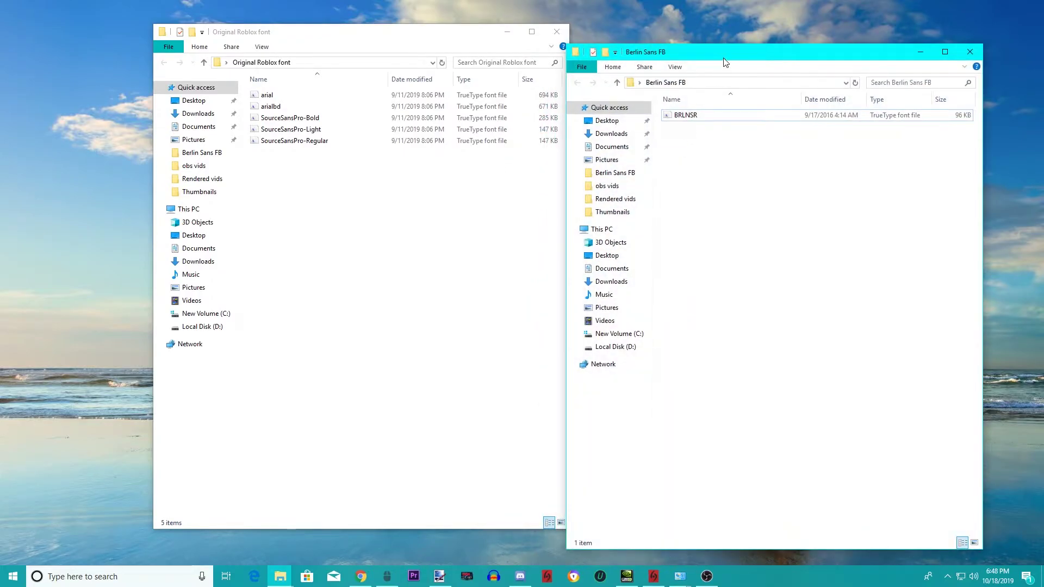
drag(724, 58, 764, 43)
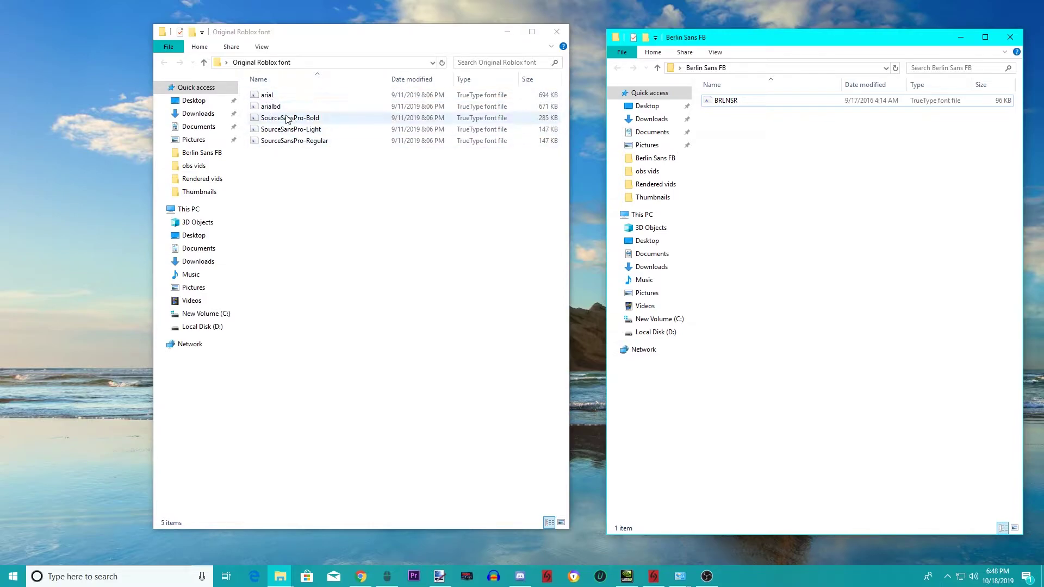
- Make four copies of the BRLNSR font file inside the Berlin Sans FB folder
click(739, 103)
right_click(741, 97)
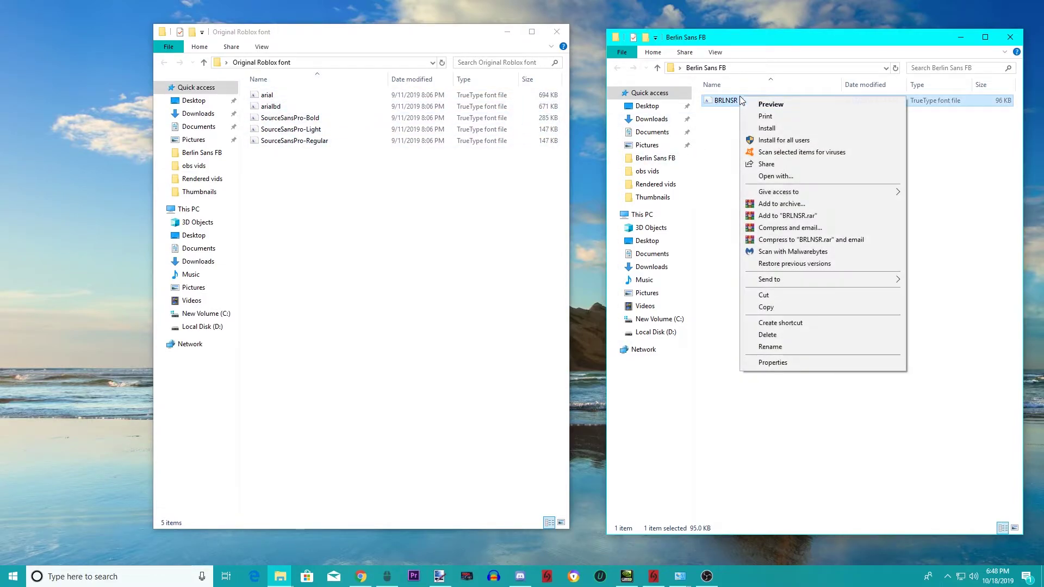
click(794, 308)
click(805, 287)
key(ctrl+v)
key(ctrl+v)
key(ctrl+v)
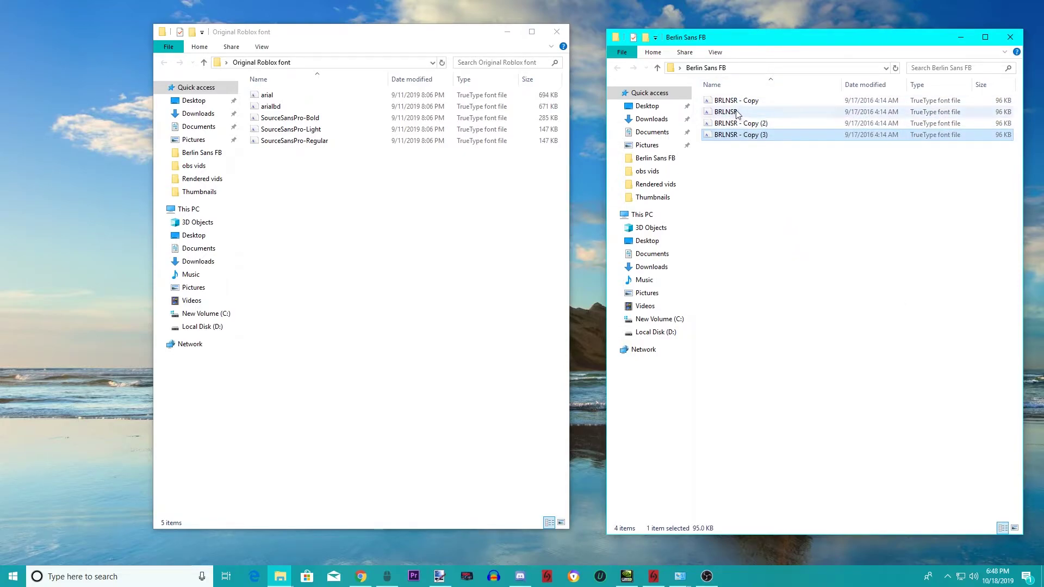
key(ctrl+v)
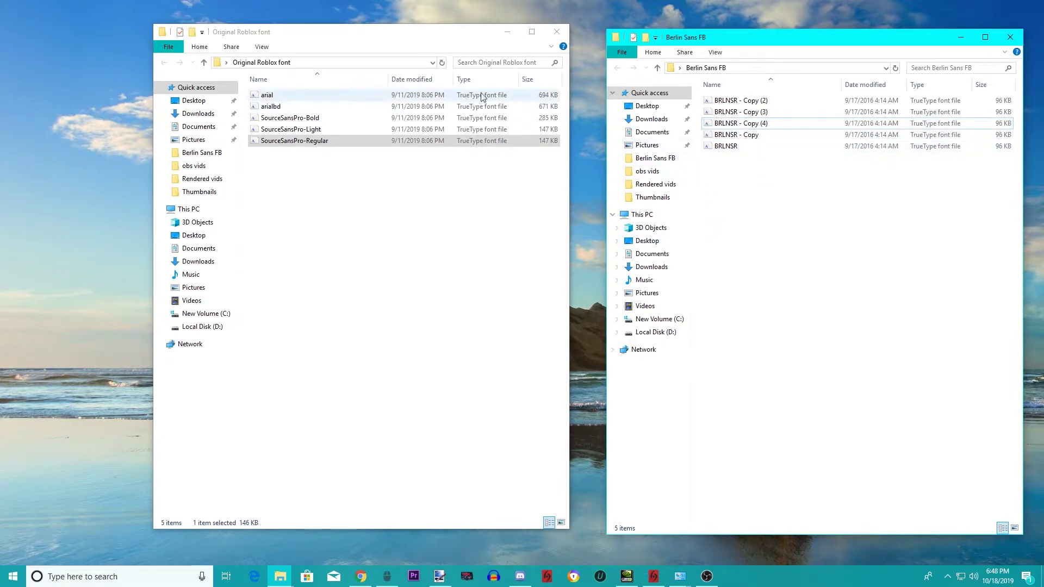
- Rename the BRLNSR - Copy (2) file in the Berlin Sans FB folder as arial, copying the name from the original Roblox font
click(272, 98)
right_click(272, 98)
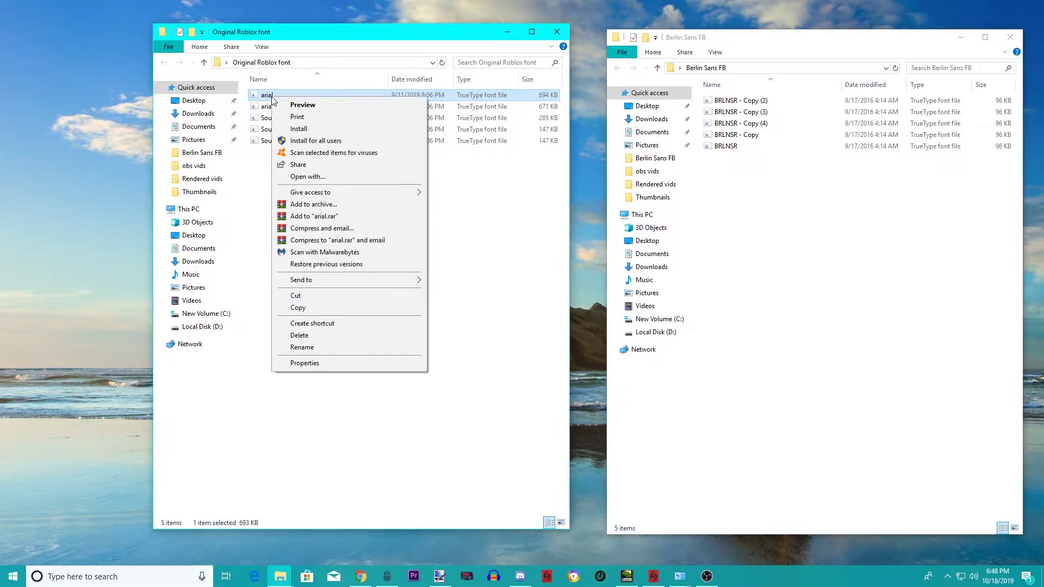
click(302, 347)
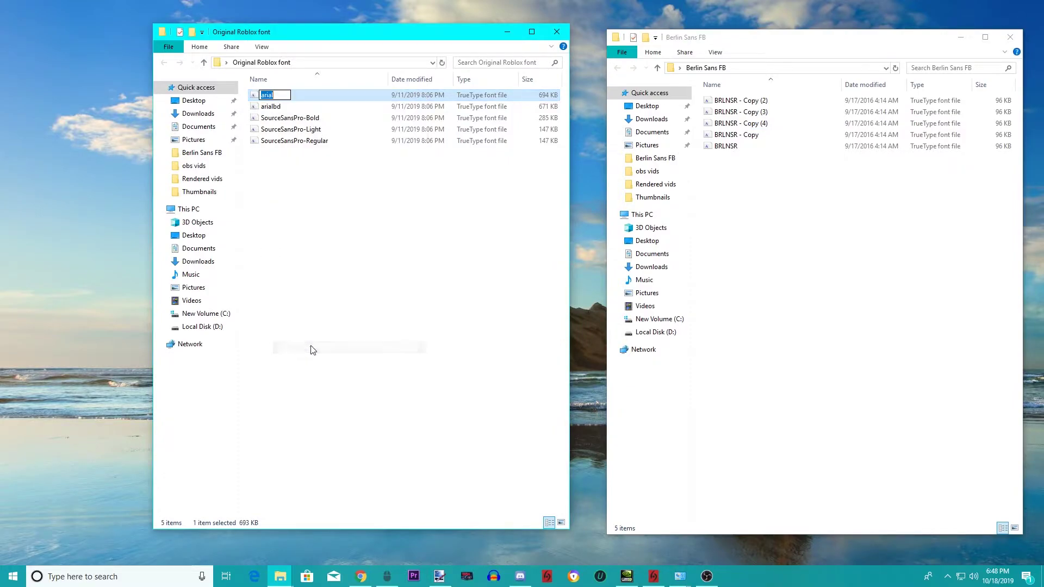
right_click(723, 100)
click(762, 351)
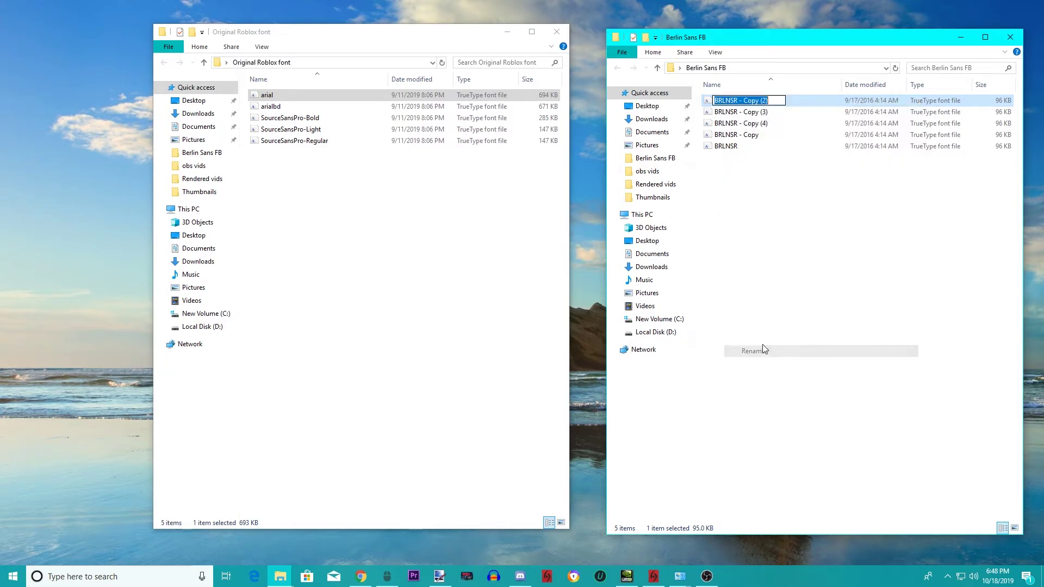
key(ctrl+v)
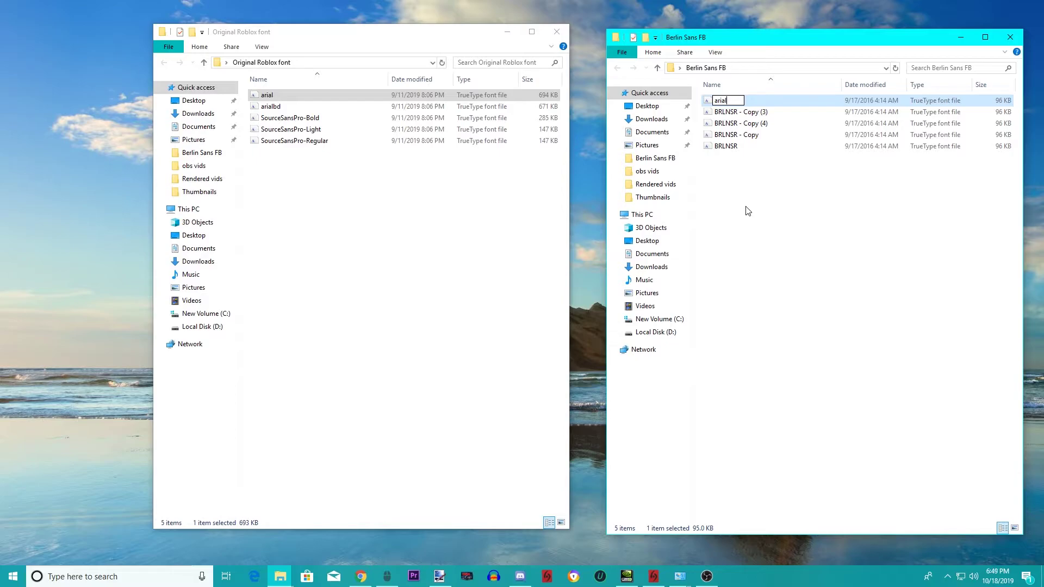
- Rename the remaining BRLNSR files after the originals: arialbd, SourceSansPro-Bold, SourceSansPro-Light and SourceSansPro-Regular
click(280, 106)
right_click(279, 109)
click(308, 361)
text(arial)
key(ctrl+z)
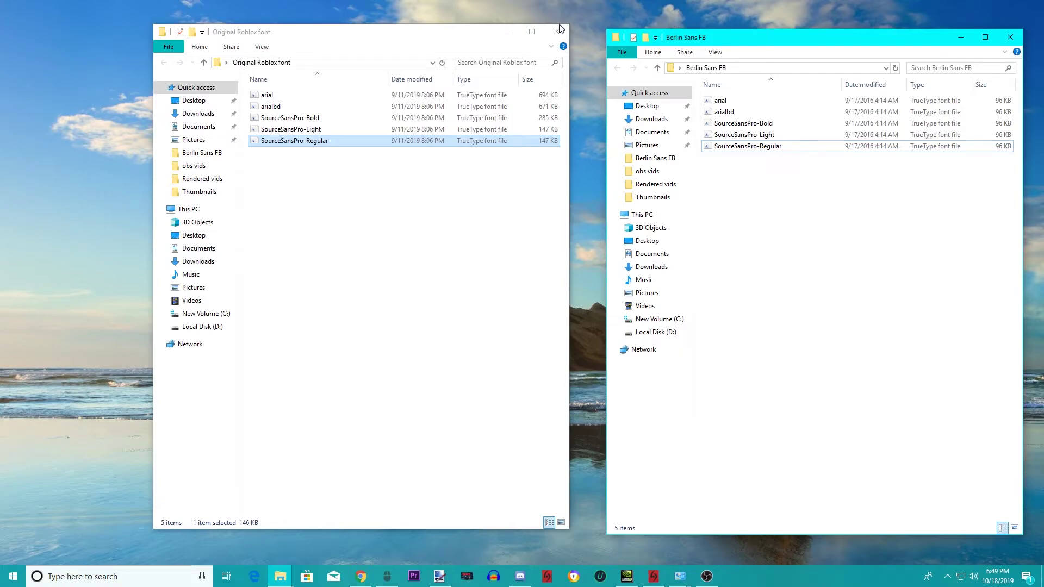
- Close the Original Roblox font folder and put all five renamed Berlin Sans FB files into Roblox's content\fonts folder
click(557, 31)
click(279, 580)
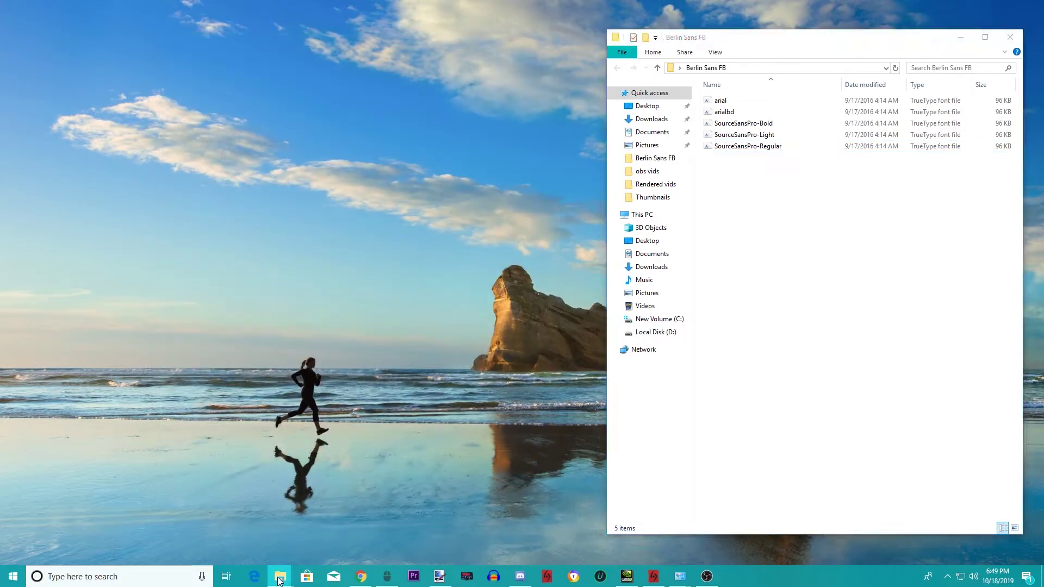
click(250, 525)
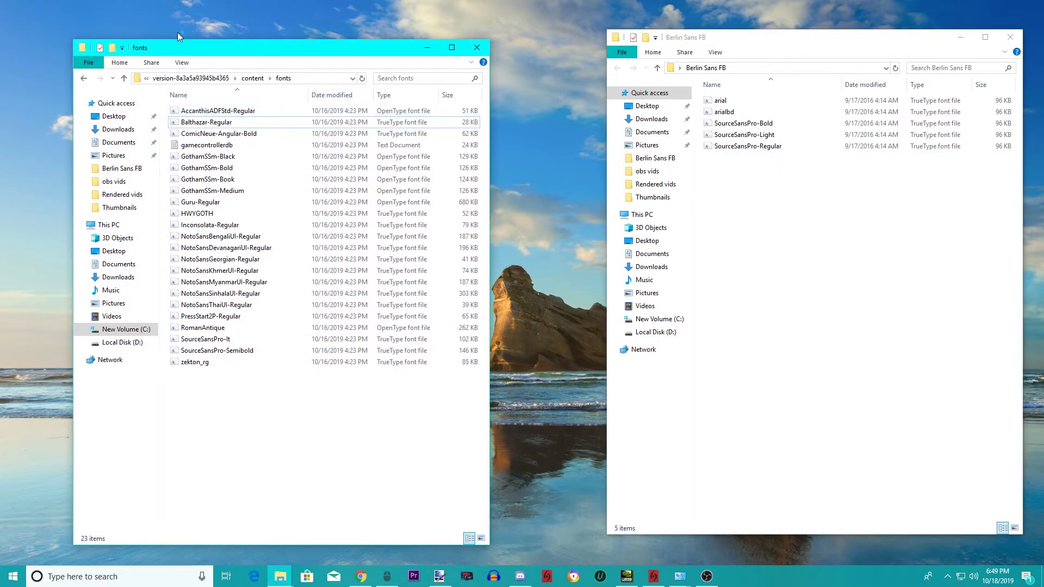
drag(782, 210, 335, 440)
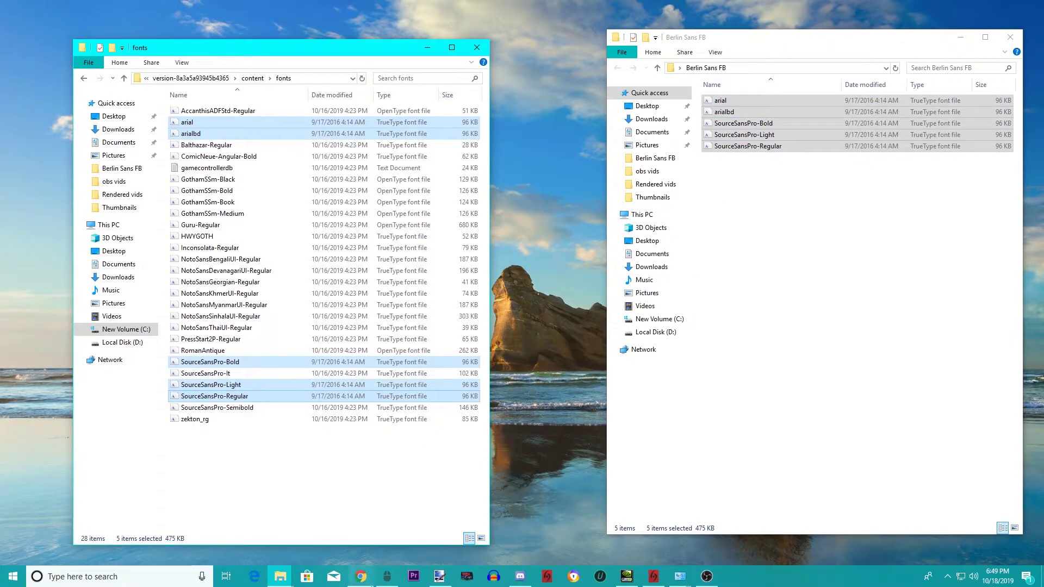
- Switch to Chrome and launch Bee Swarm Simulator from its Roblox game page
click(361, 577)
click(449, 11)
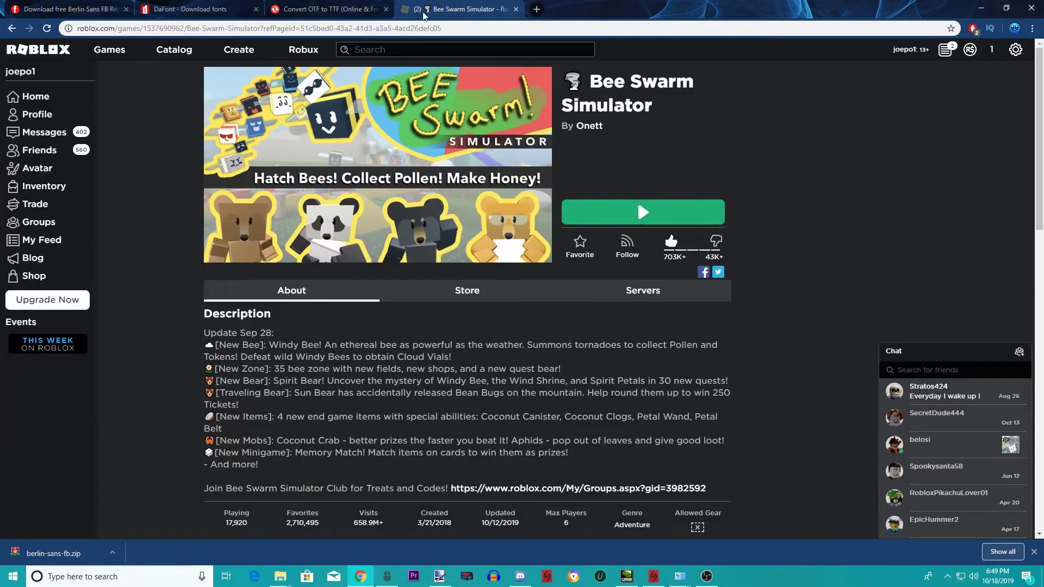
click(649, 212)
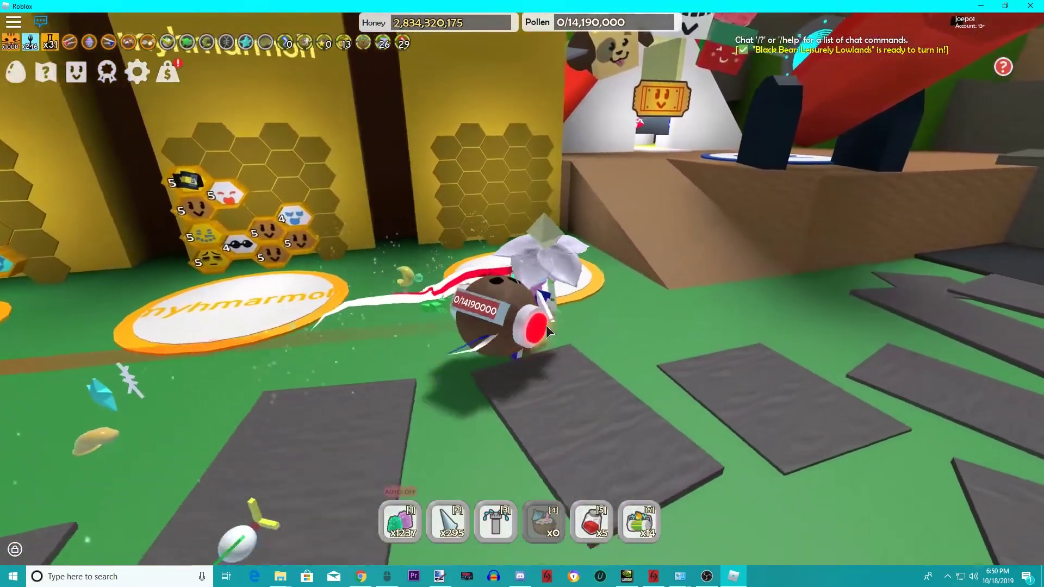
- Check the replaced font on the hive name and in the item inventory, and send the chat message "dshsdjfd"
key(e)
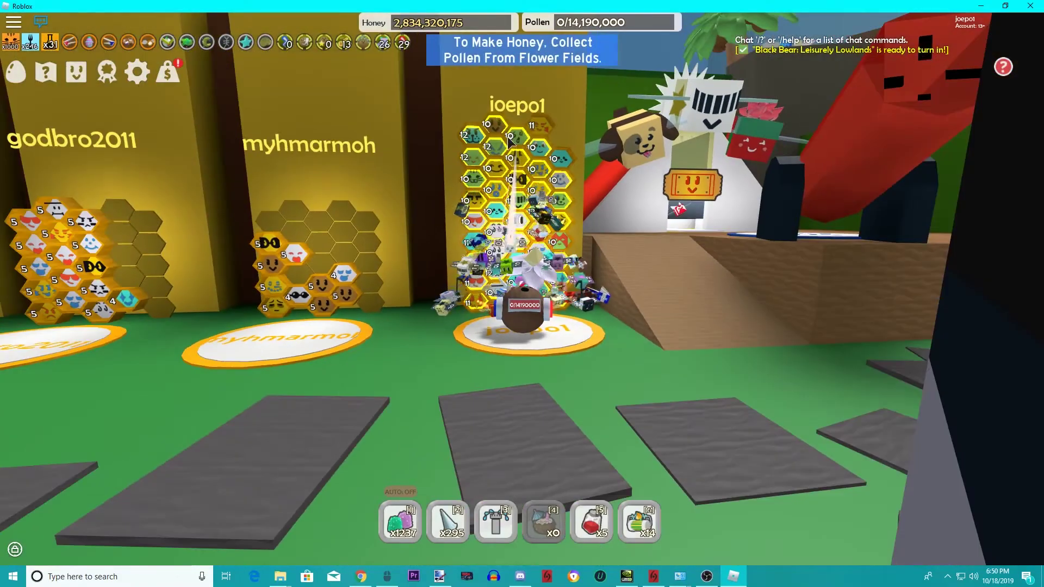
scroll(508, 143, up, 3)
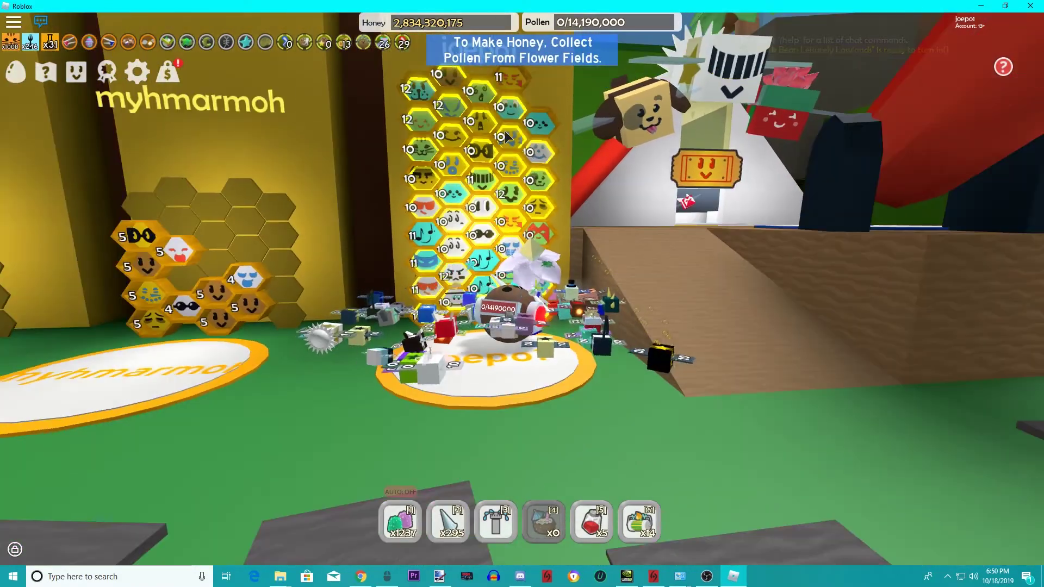
scroll(506, 137, down, 3)
click(19, 74)
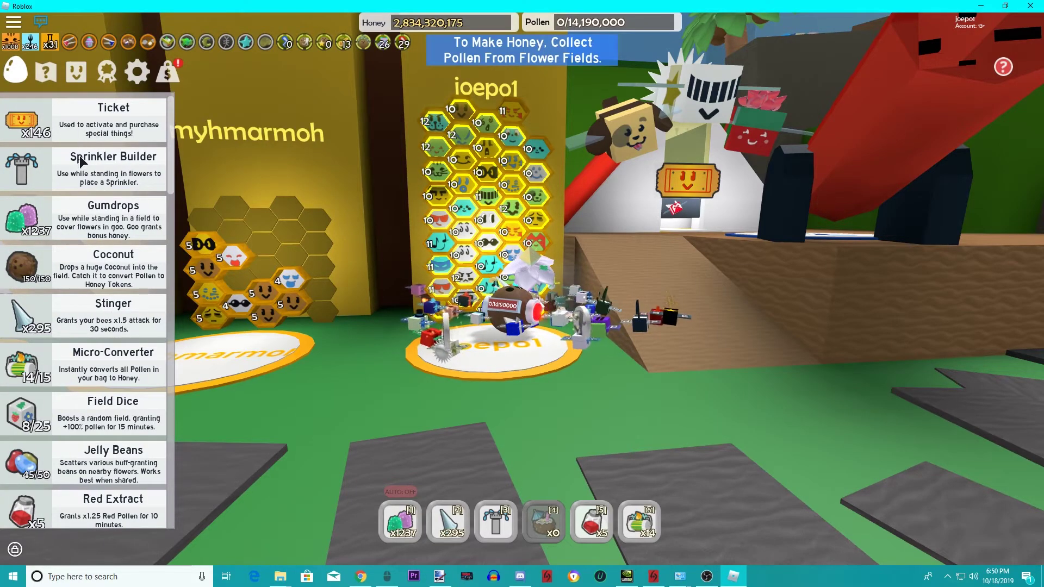
text(dshsdjfd)
key(Return)
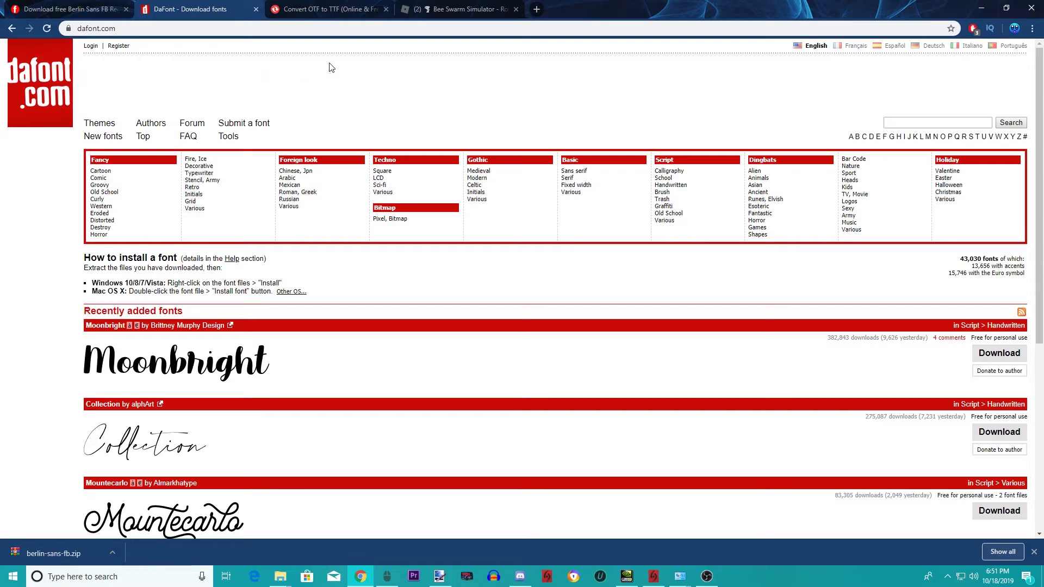
- Download the Moonbright font from dafont.com and show moonbright.zip in its folder
scroll(330, 67, down, 5)
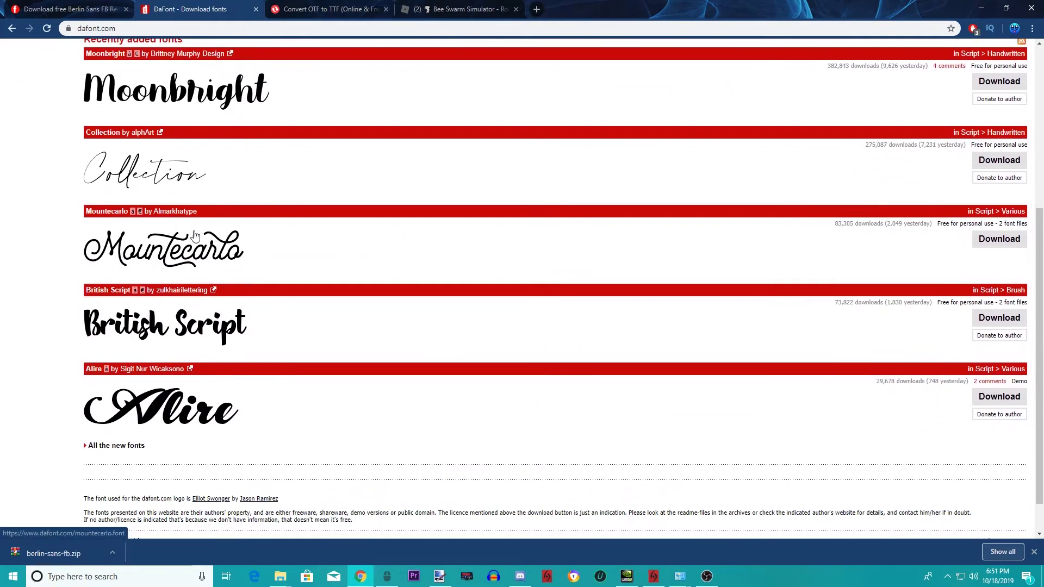
scroll(195, 235, up, 2)
click(994, 189)
click(115, 553)
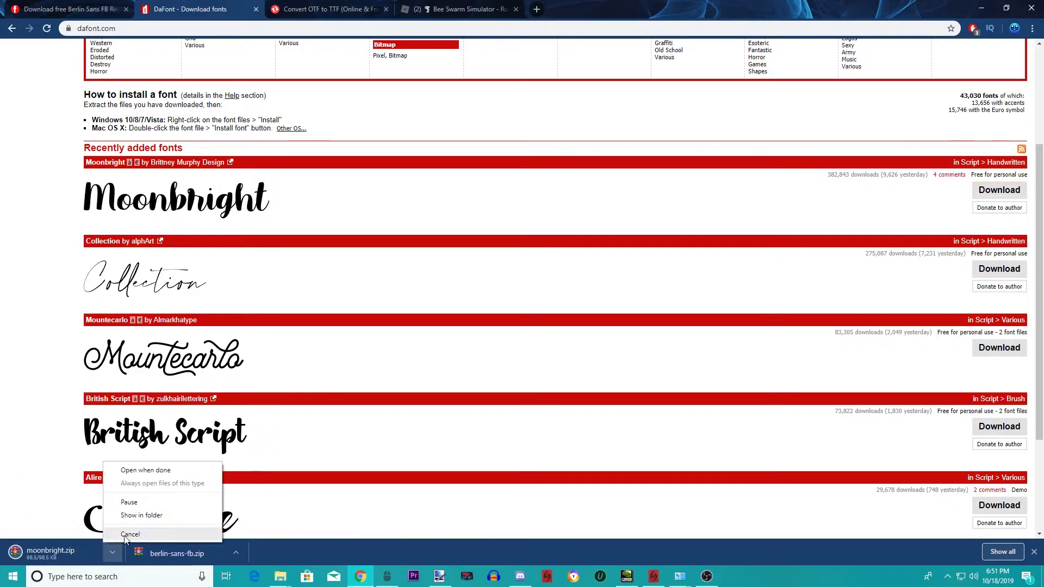
click(141, 515)
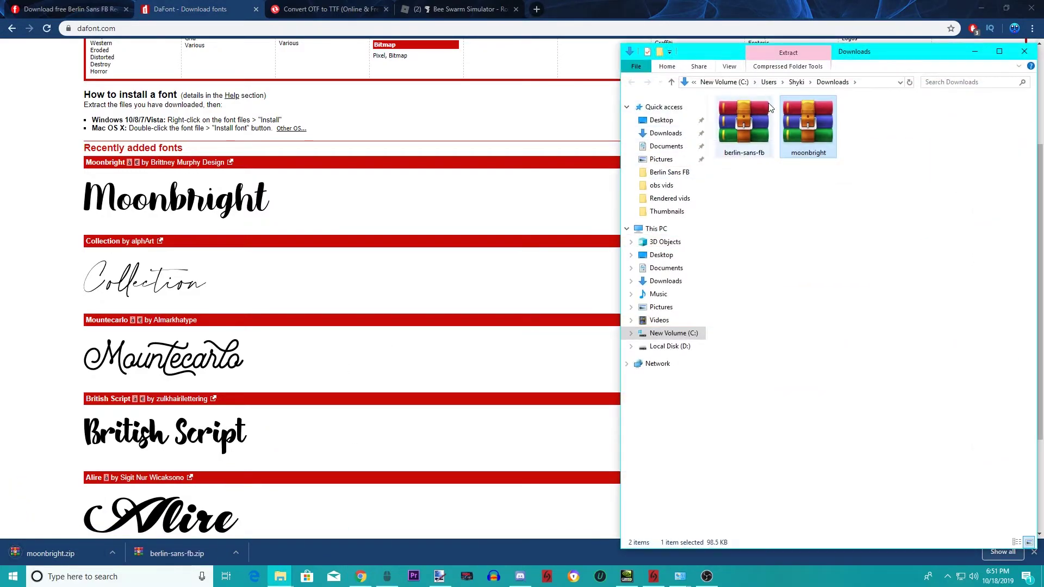
- Open the moonbright archive to check the format of its font file and close it again
double_click(816, 129)
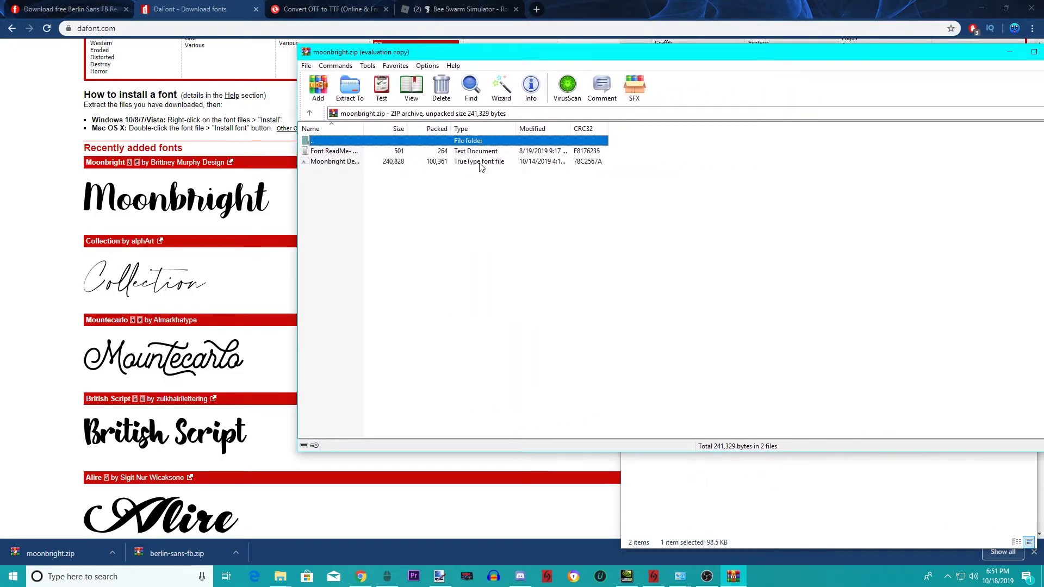
drag(815, 51, 726, 51)
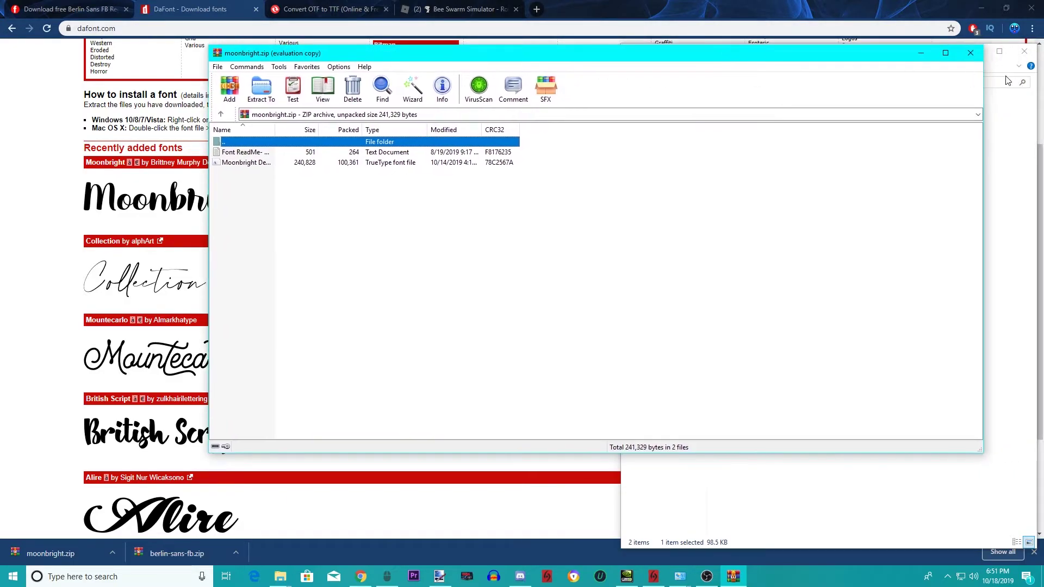
click(971, 53)
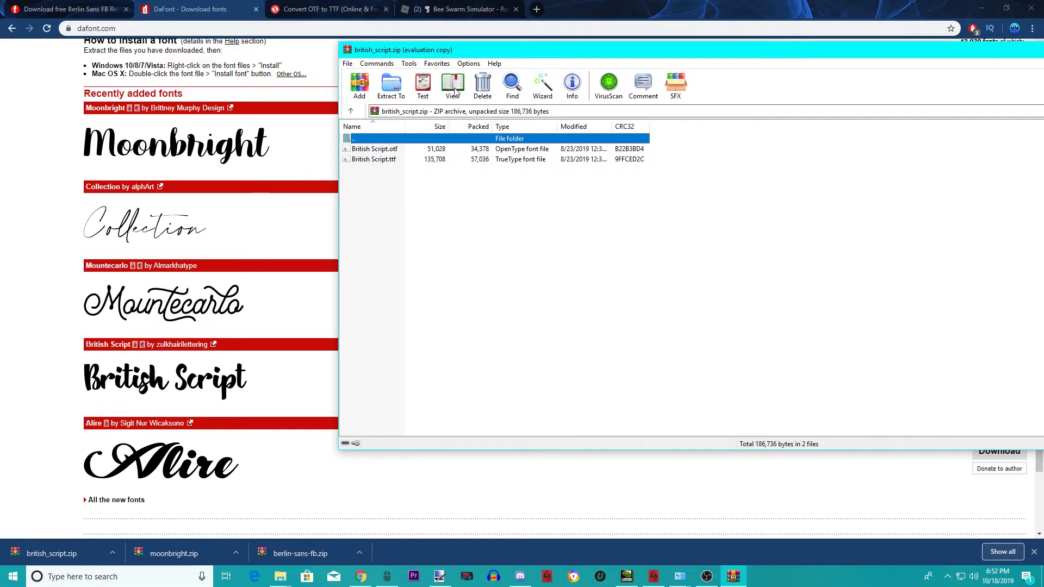
- Compare the OTF and TTF files in the british_script archive, and extract British Script.otf to the desktop with Chrome minimized
drag(469, 44, 426, 28)
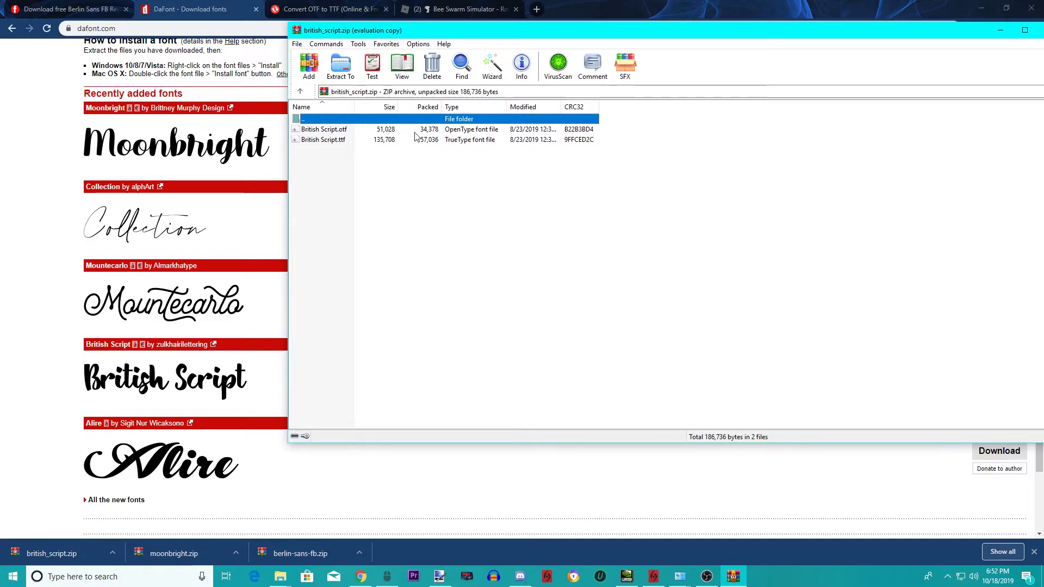
click(466, 141)
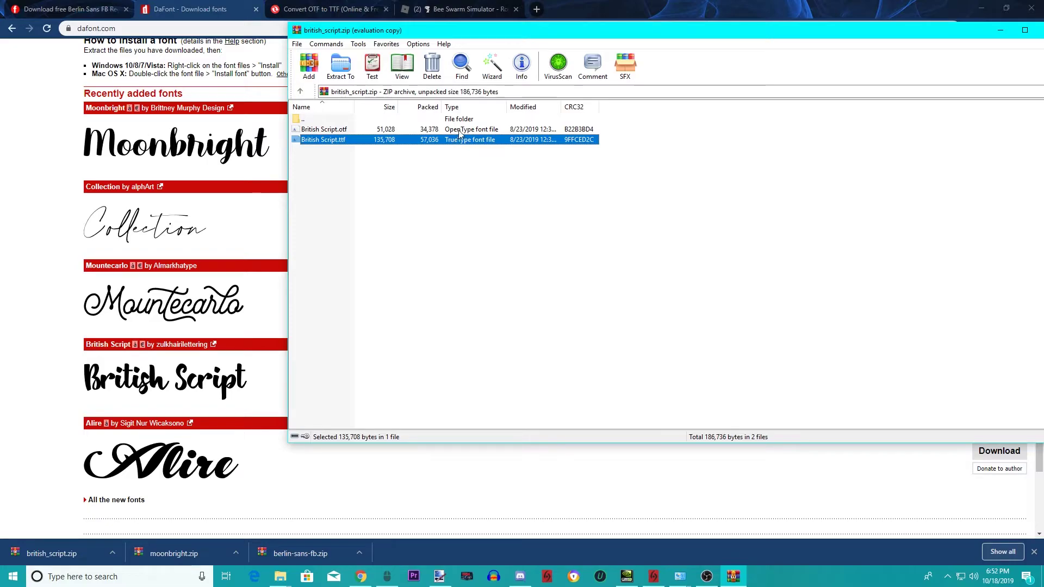
click(979, 12)
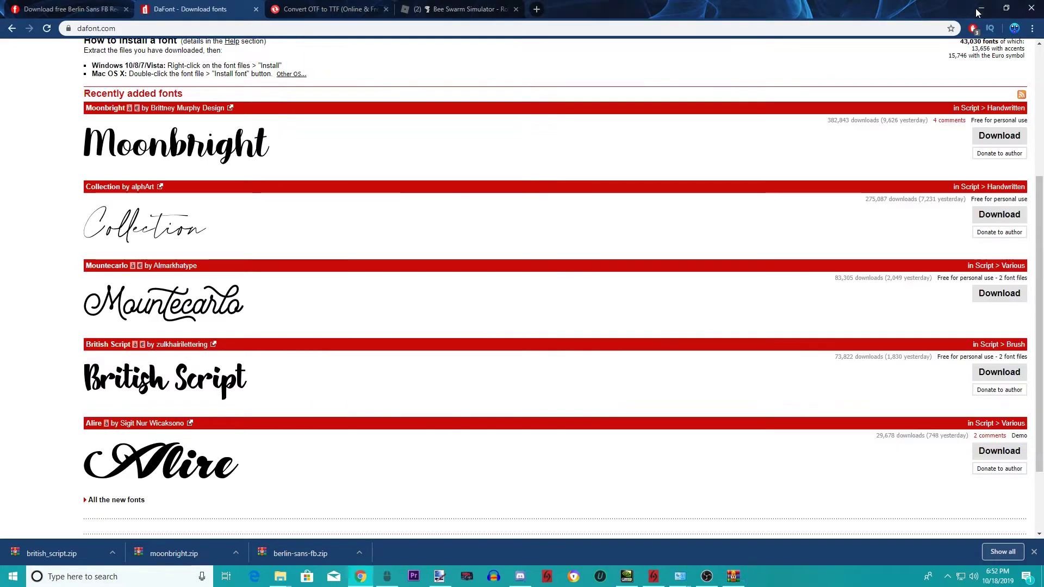
click(979, 12)
drag(908, 20, 785, 112)
drag(215, 210, 224, 210)
drag(297, 200, 452, 159)
drag(538, 68, 541, 63)
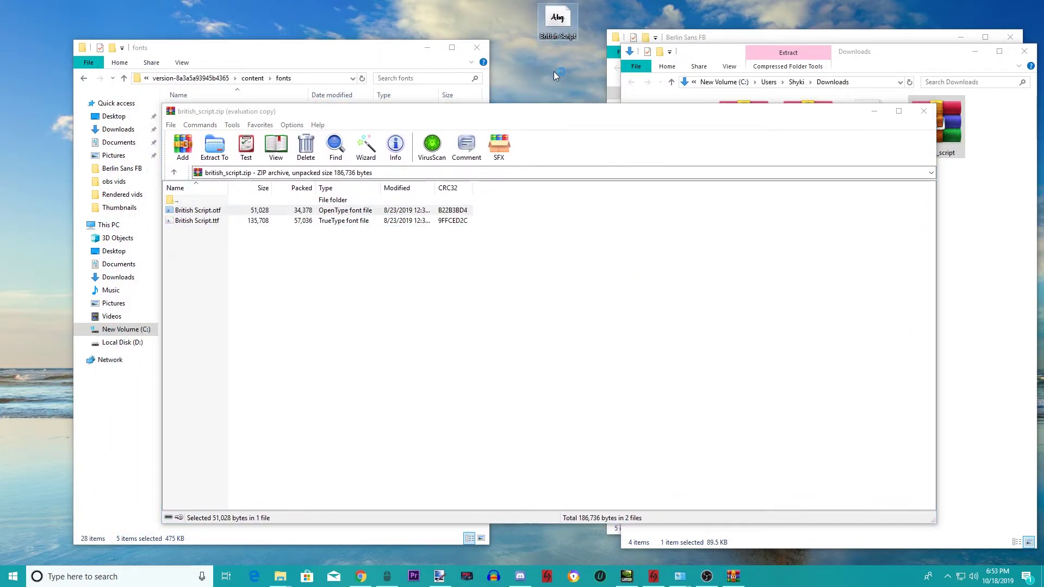
click(874, 111)
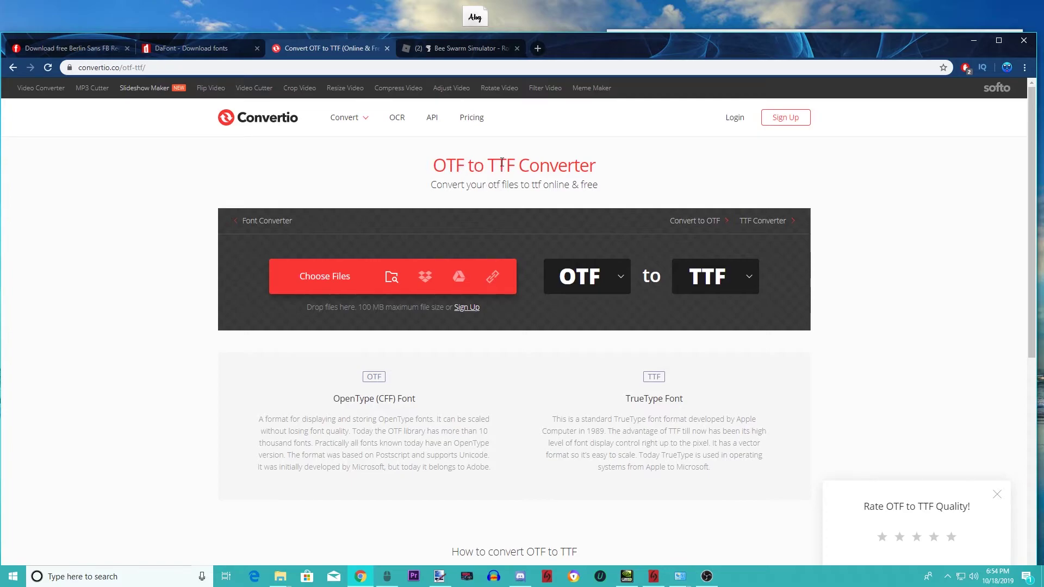
- Add British Script.otf from the desktop to Convertio's OTF to TTF converter and convert it to TTF
drag(566, 50, 571, 71)
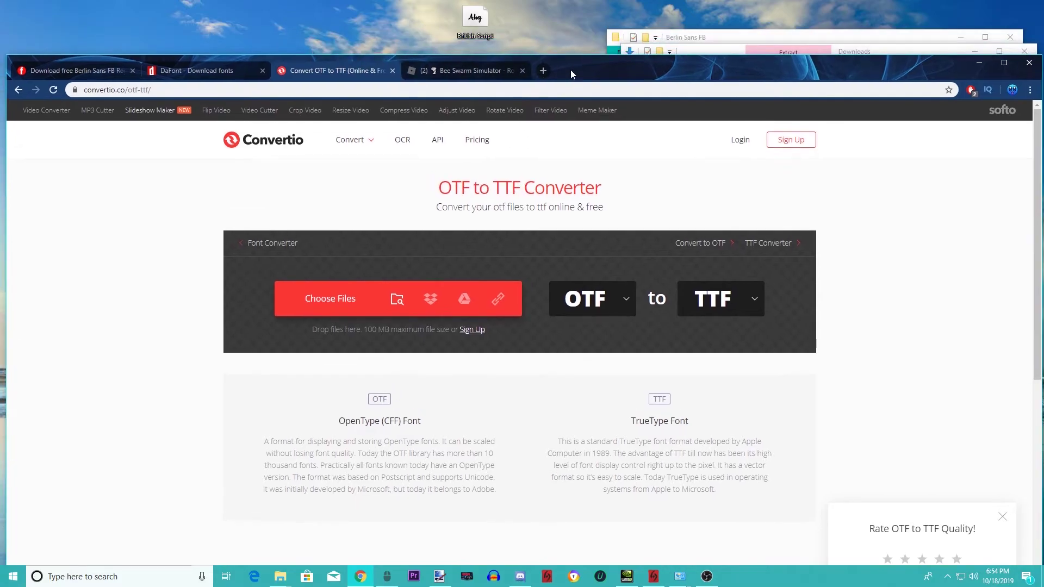
drag(473, 22, 483, 168)
drag(460, 317, 460, 317)
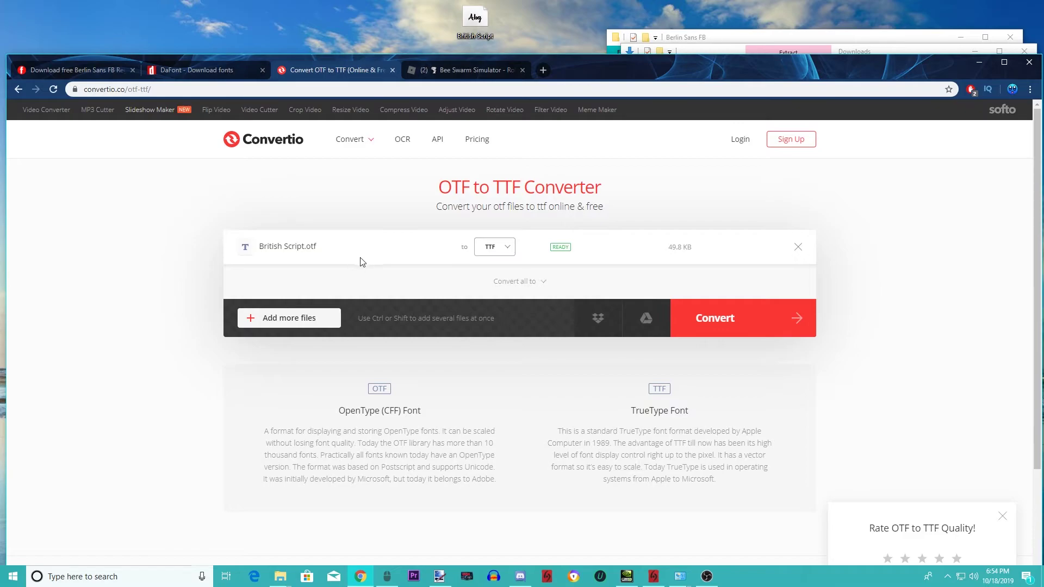
click(729, 320)
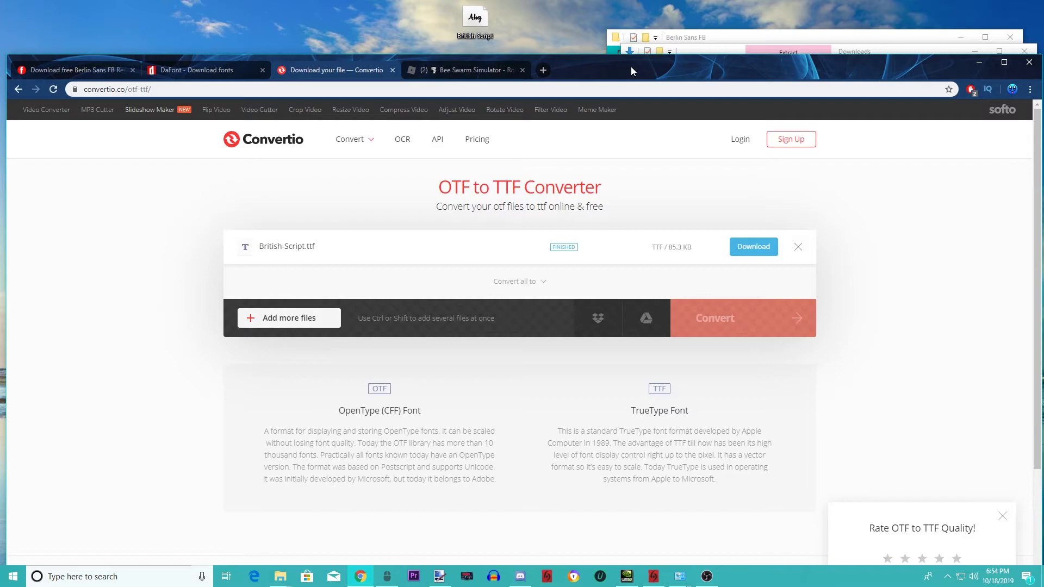
- Maximize the browser, download the converted British-Script.ttf and show it in the Downloads folder
click(1005, 64)
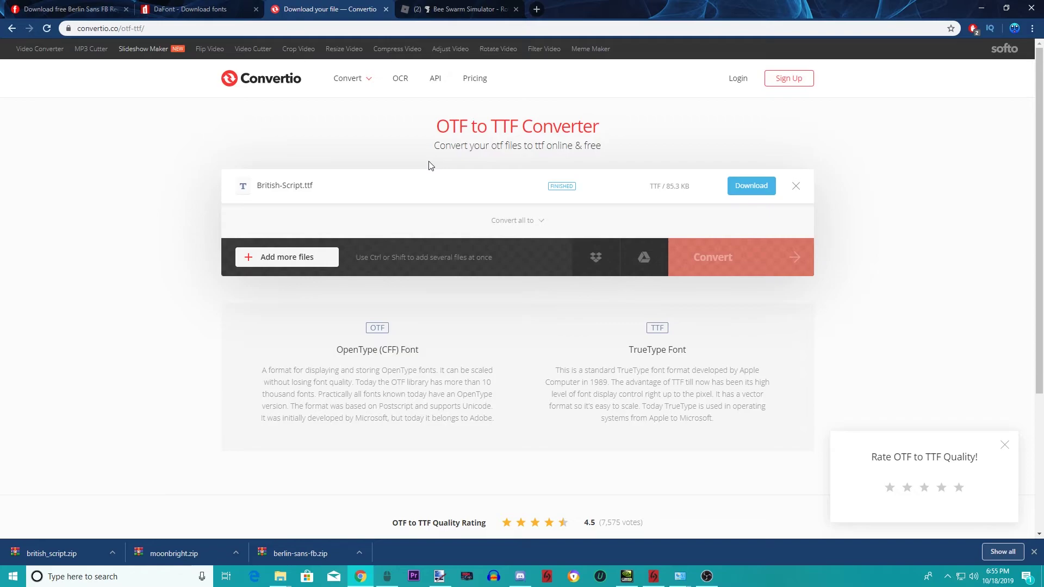
click(742, 196)
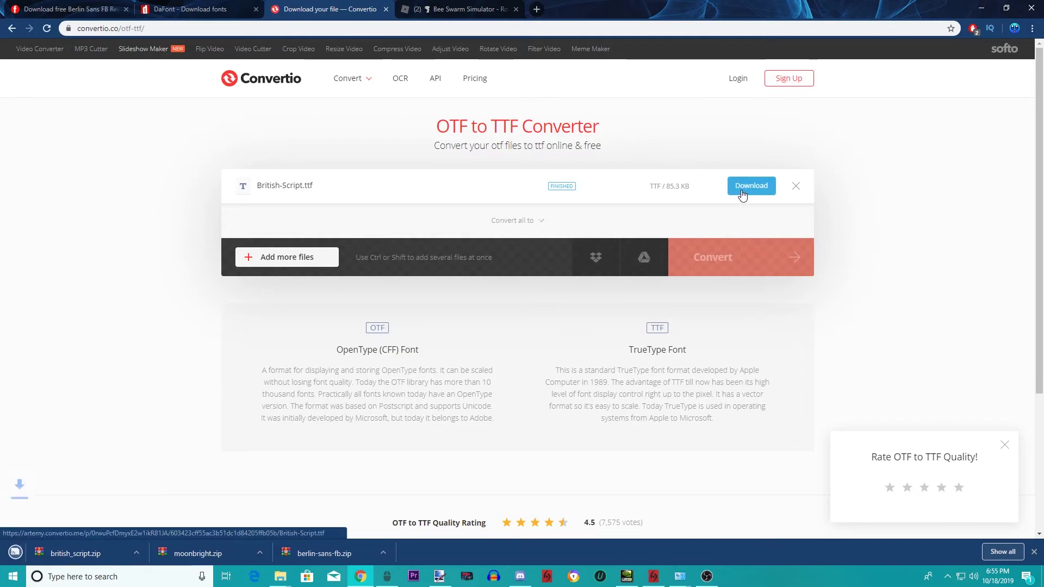
click(113, 554)
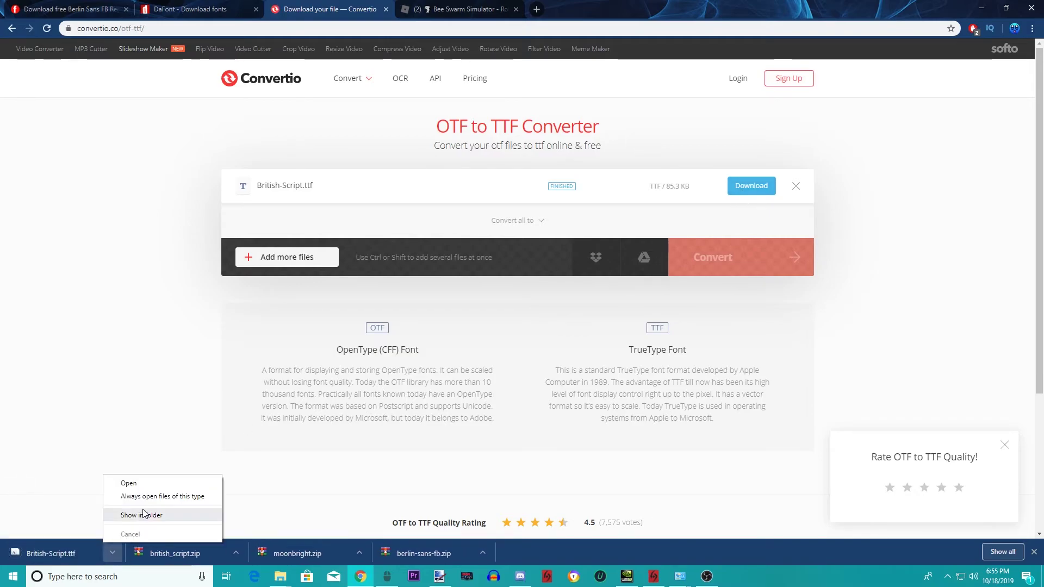
click(142, 515)
drag(792, 51, 515, 32)
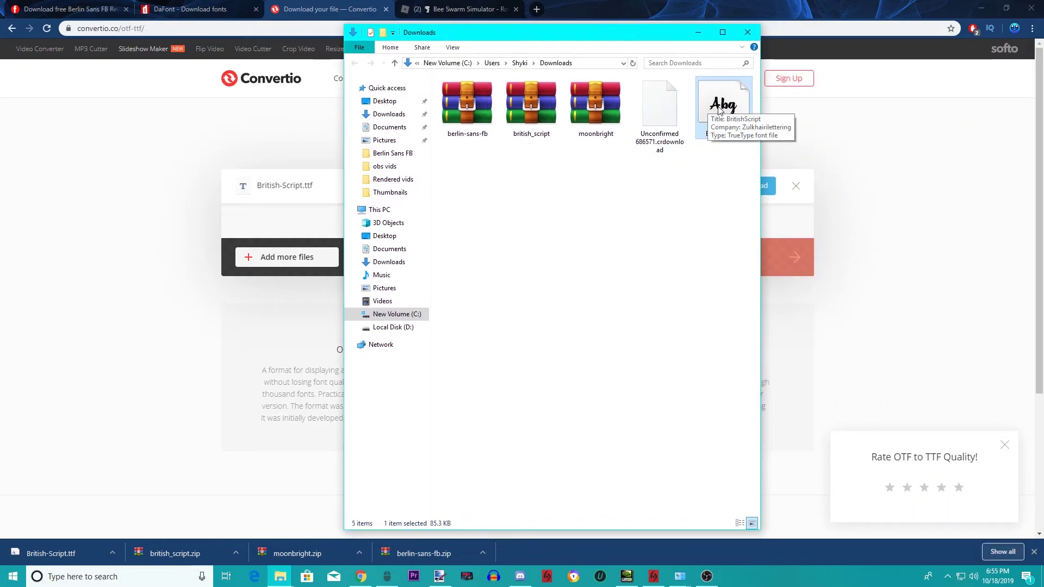
- Minimize Chrome and the Berlin Sans FB and Downloads windows to clear the desktop
click(981, 8)
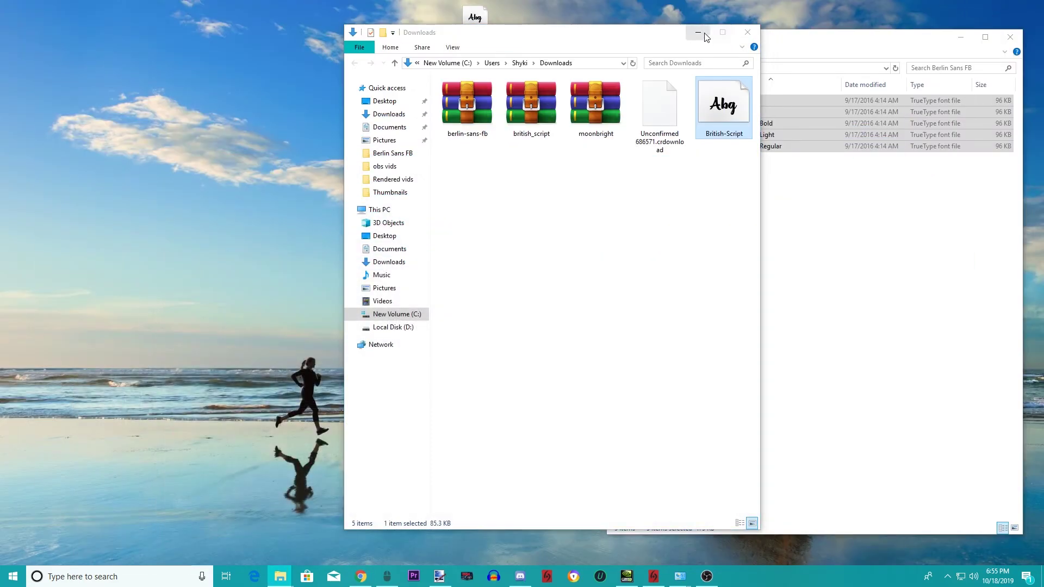
click(873, 37)
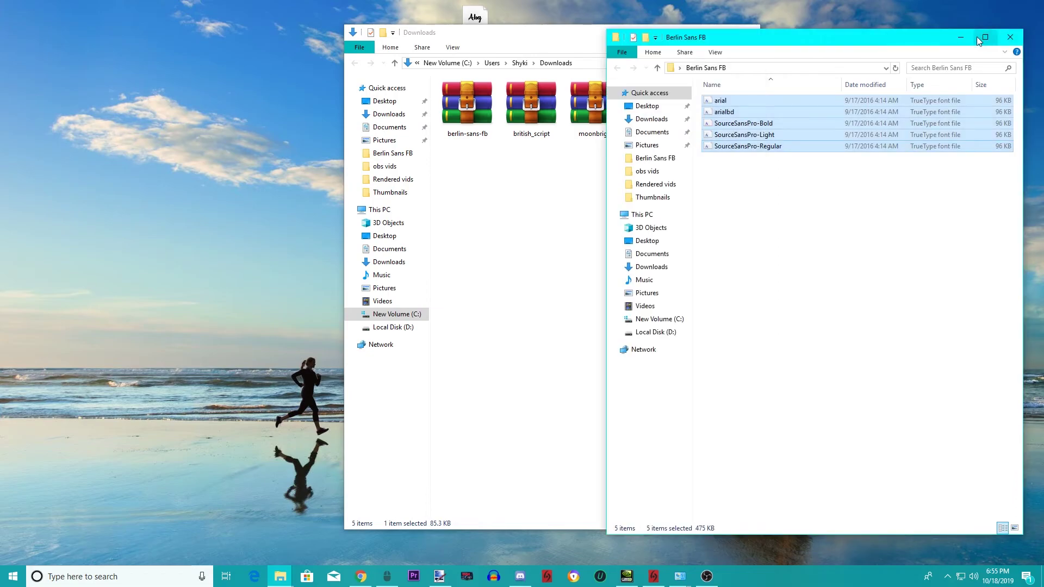
click(963, 36)
click(698, 32)
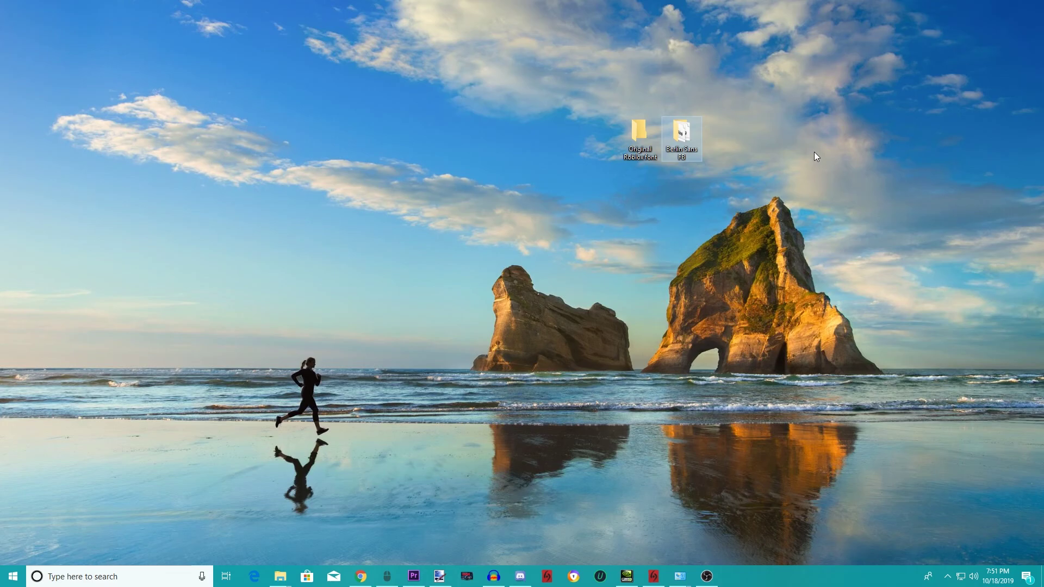
- Open the Berlin Sans FB folder on the desktop and look over its renamed font files
double_click(682, 133)
key(ctrl+a)
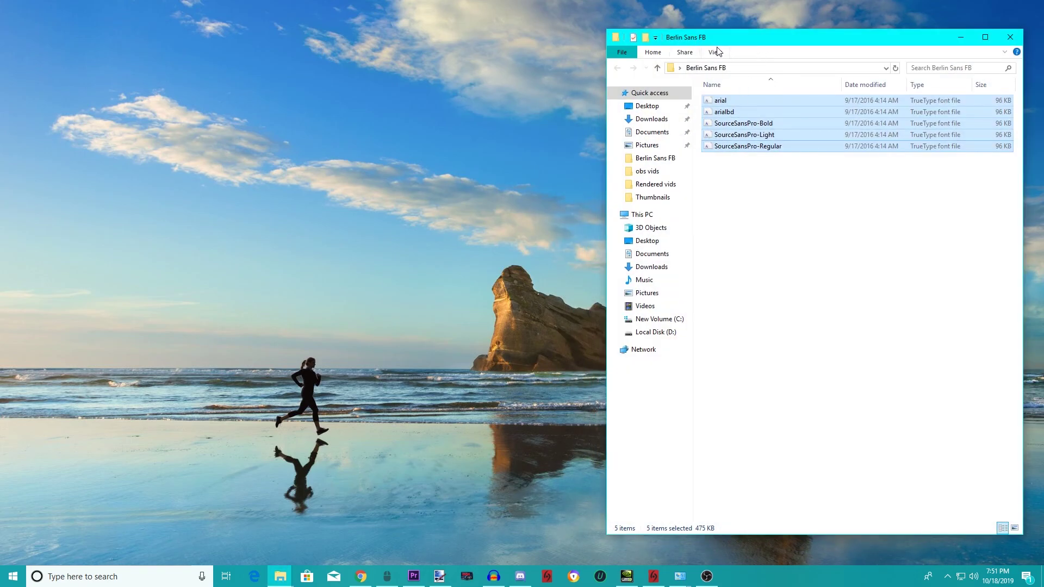
click(792, 200)
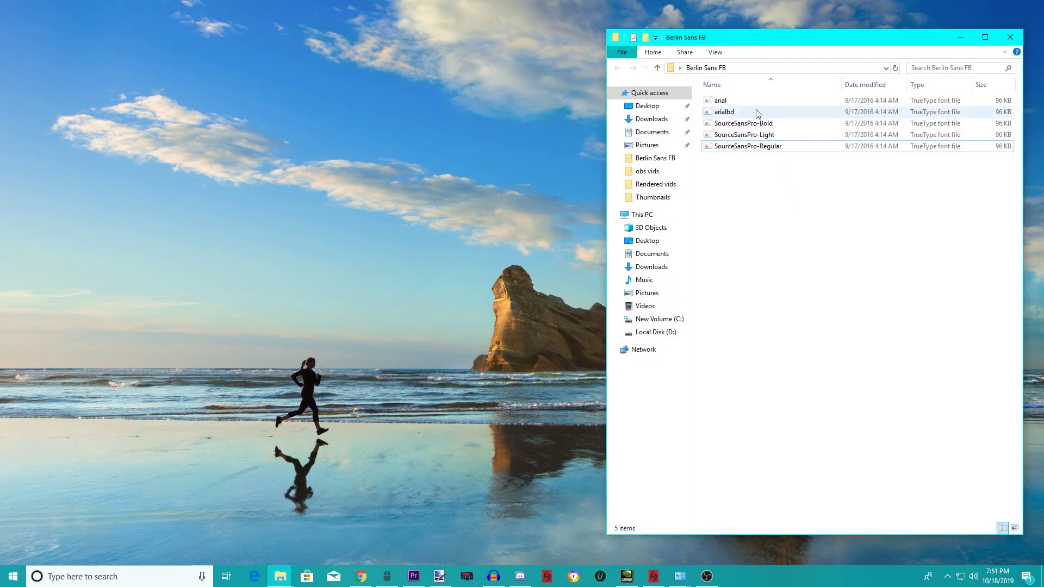